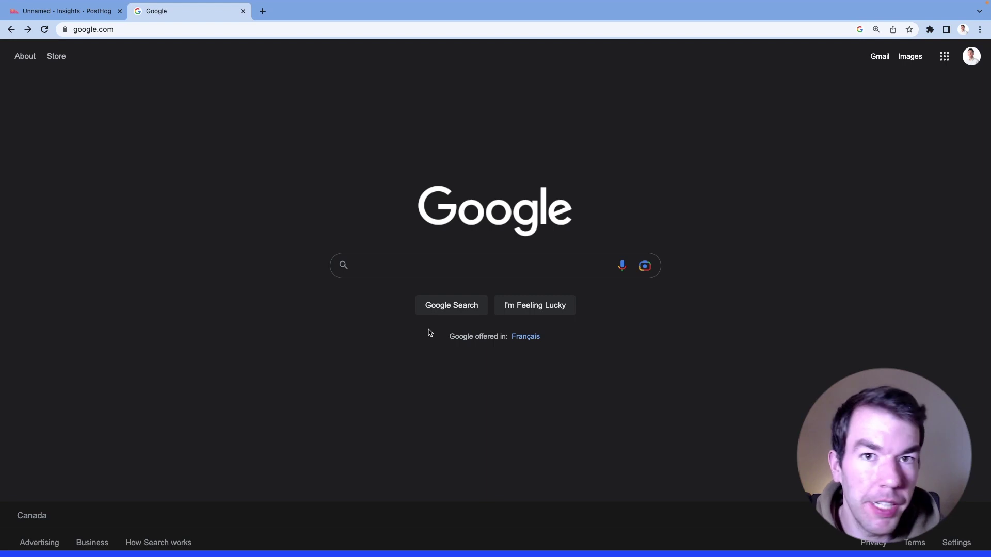
- Search Google for 'microsoft' and open the Microsoft official site ad result
left_click(418, 267)
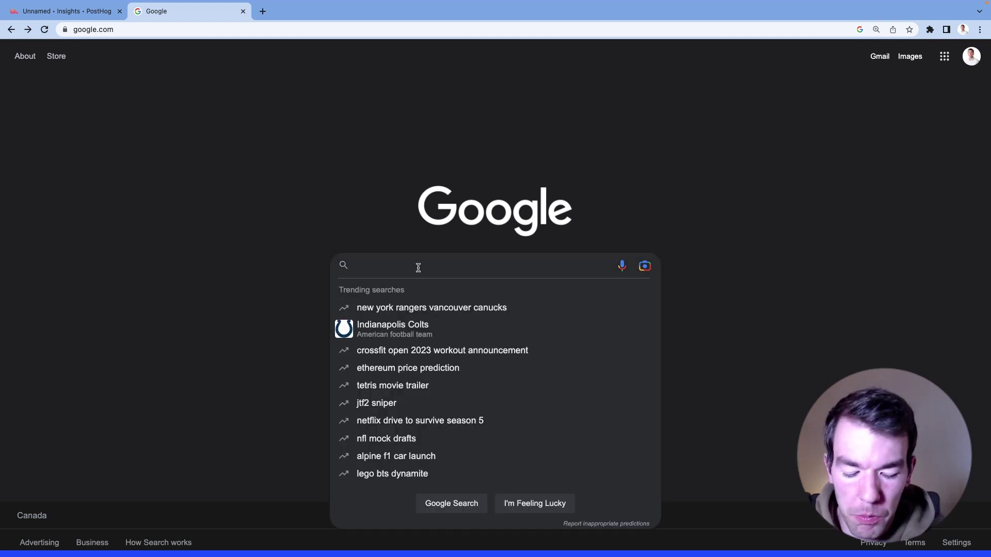
type("microso")
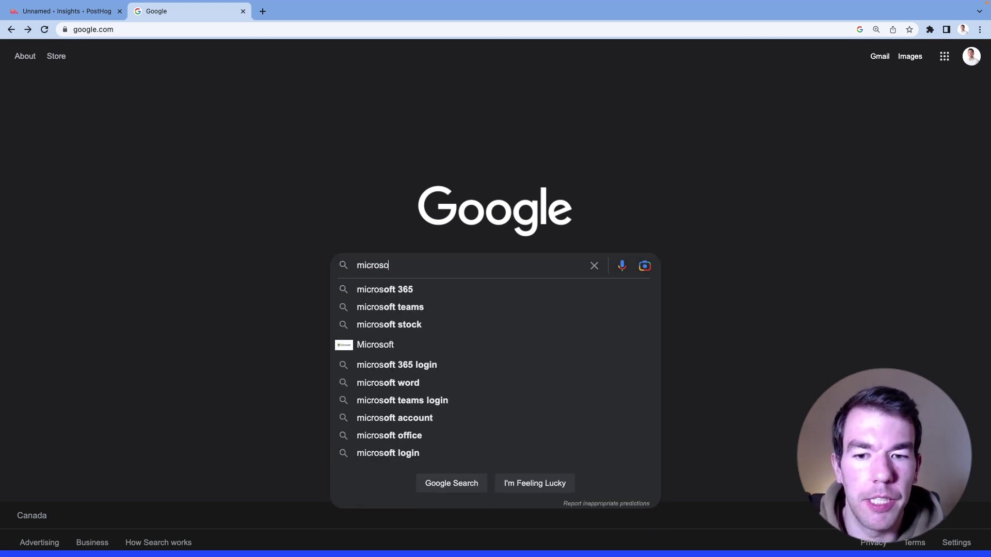
type("ft")
key("Return")
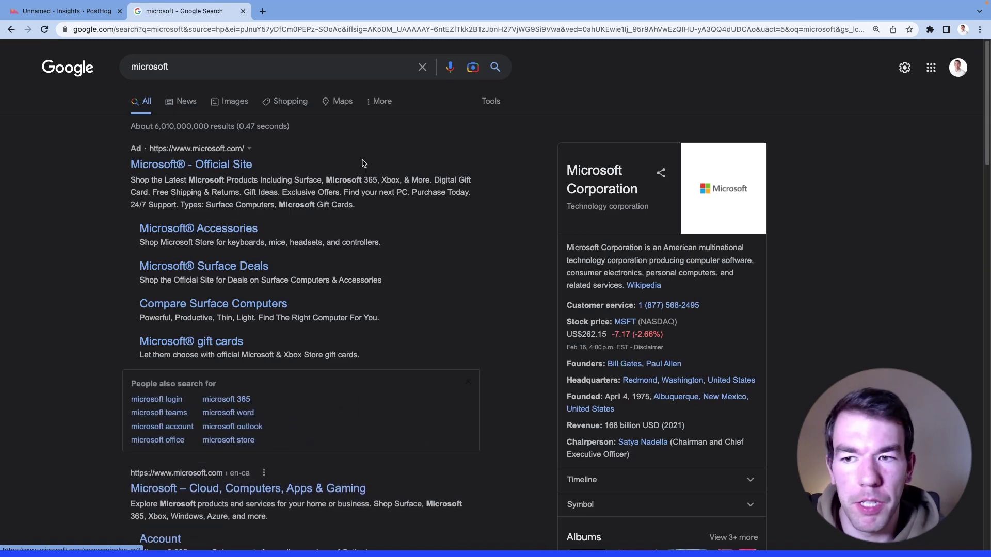
left_click(200, 165)
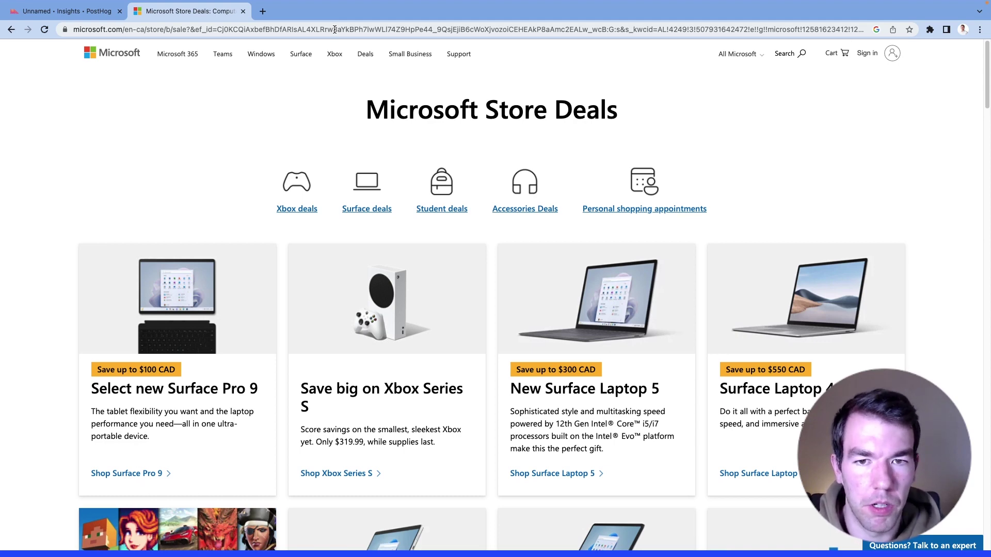
- Close the Microsoft tab and browse utm person properties for a Pageview filter, then clear the search
key("super+w")
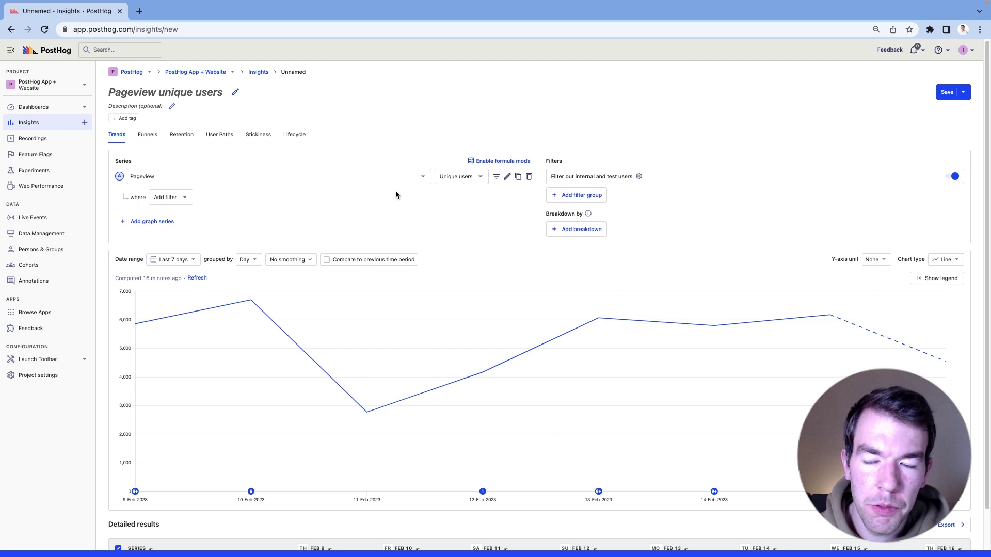
left_click(176, 197)
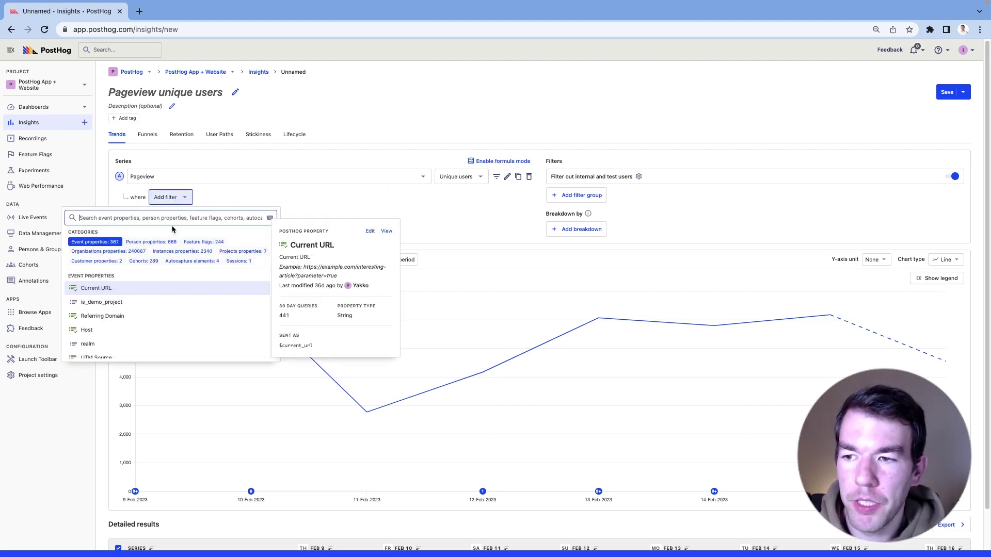
type("utm")
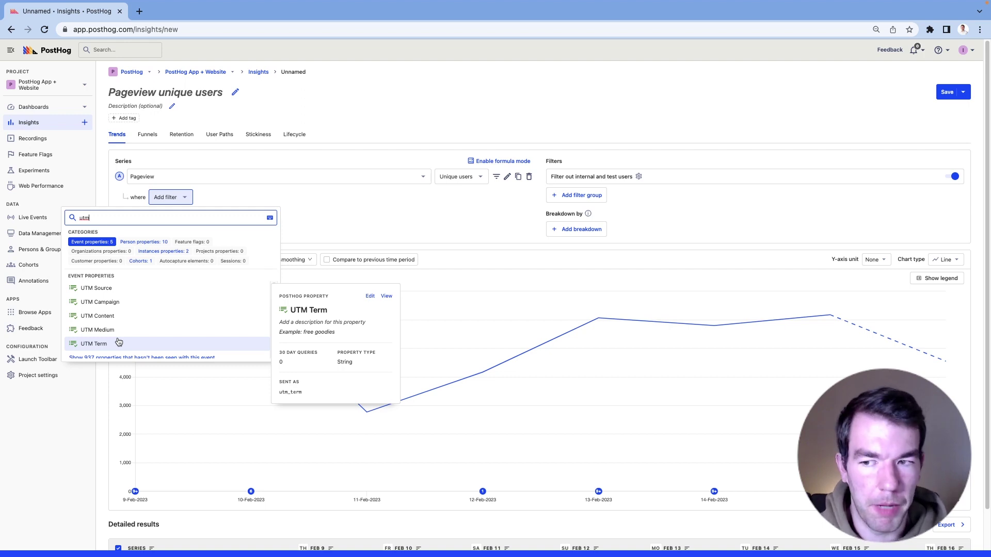
left_click(139, 243)
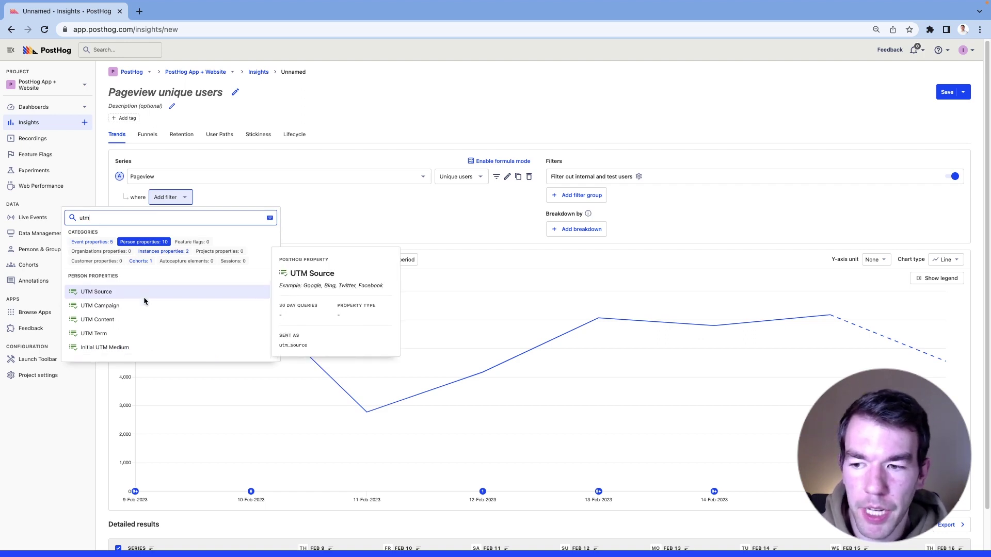
scroll(144, 302, "down", 3)
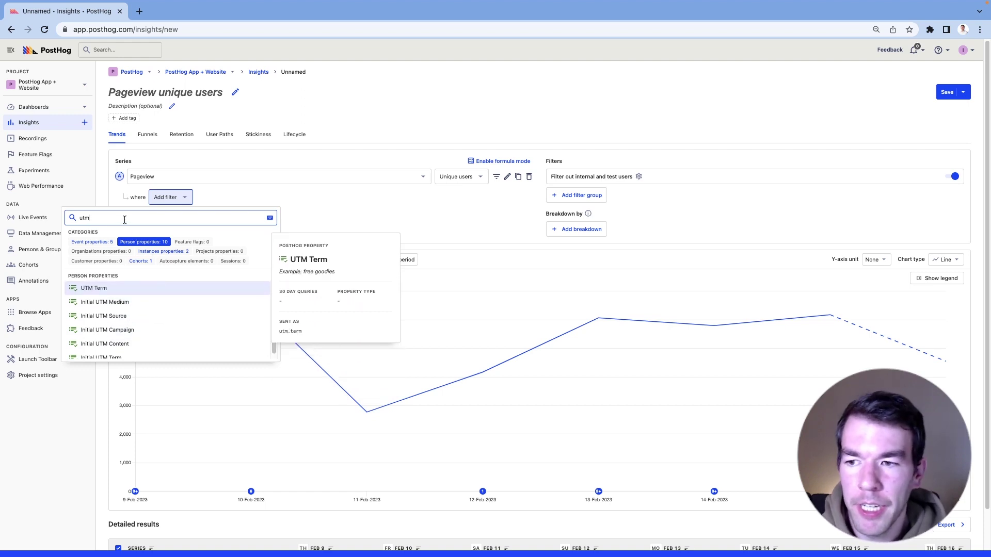
key("BackSpace")
key("BackSpace")
key("BackSpace")
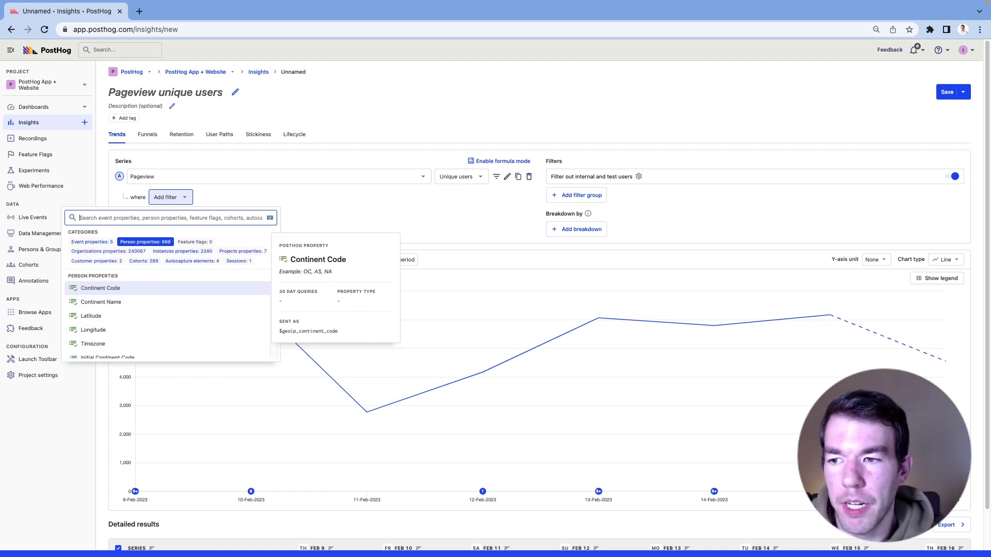
type("clid")
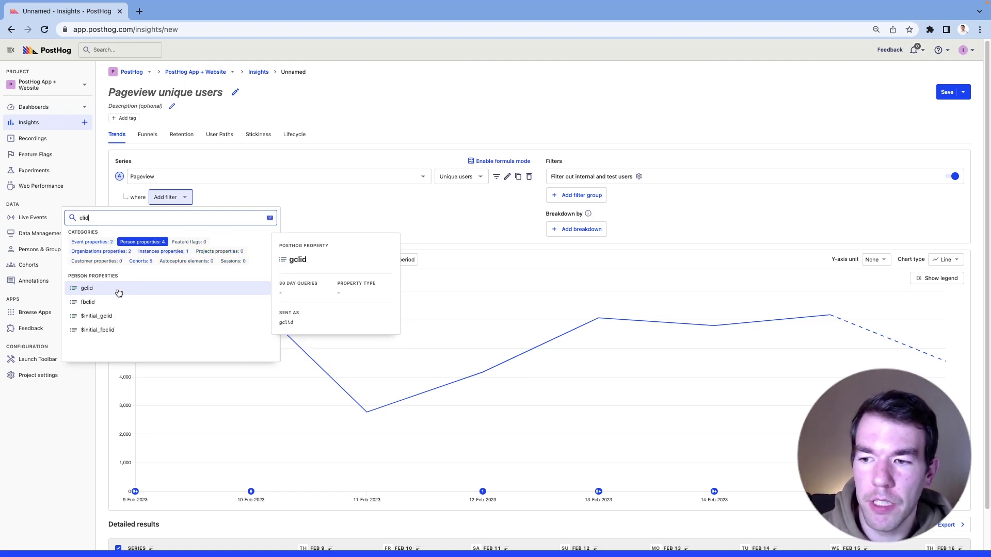
double_click(173, 220)
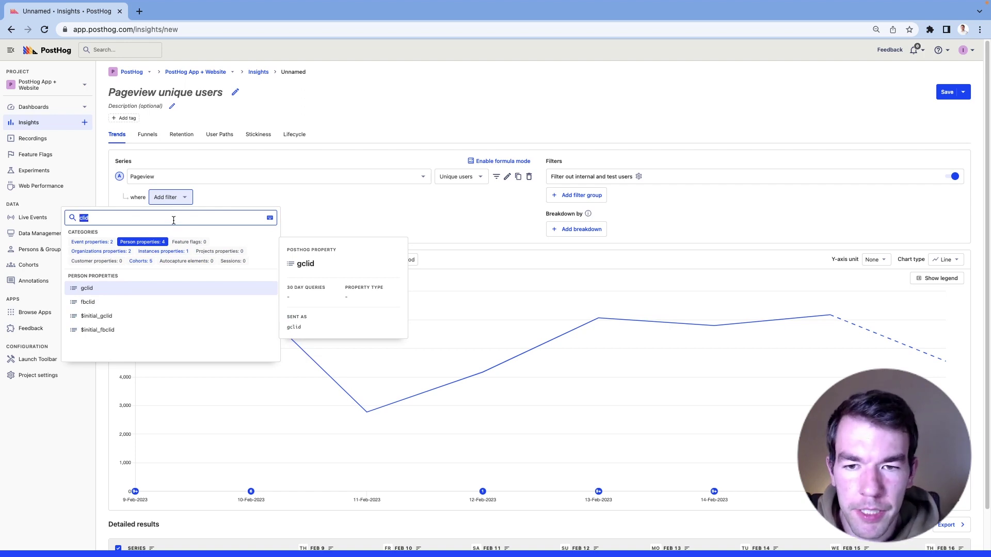
key("BackSpace")
left_click(299, 201)
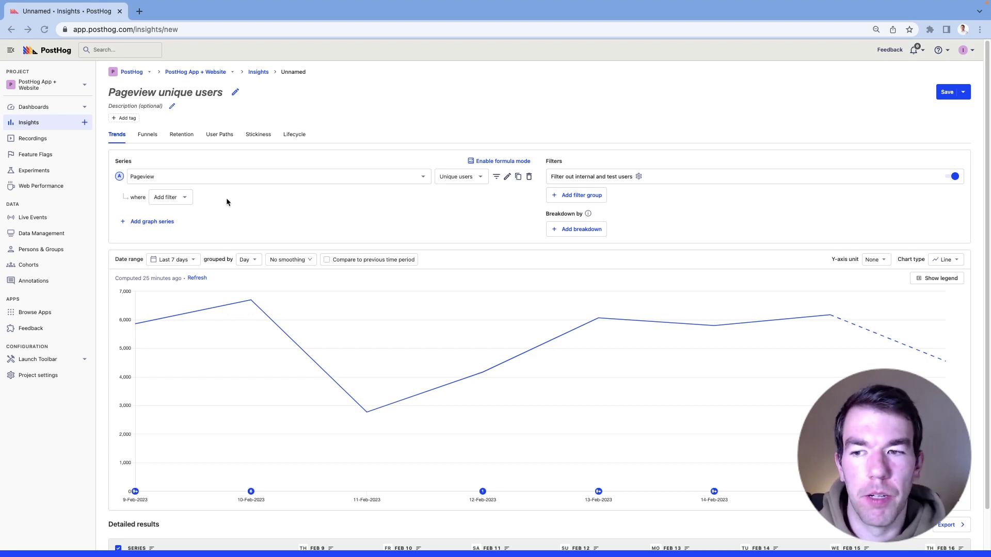
- Filter the Pageview series to events where UTM Source is set
left_click(169, 198)
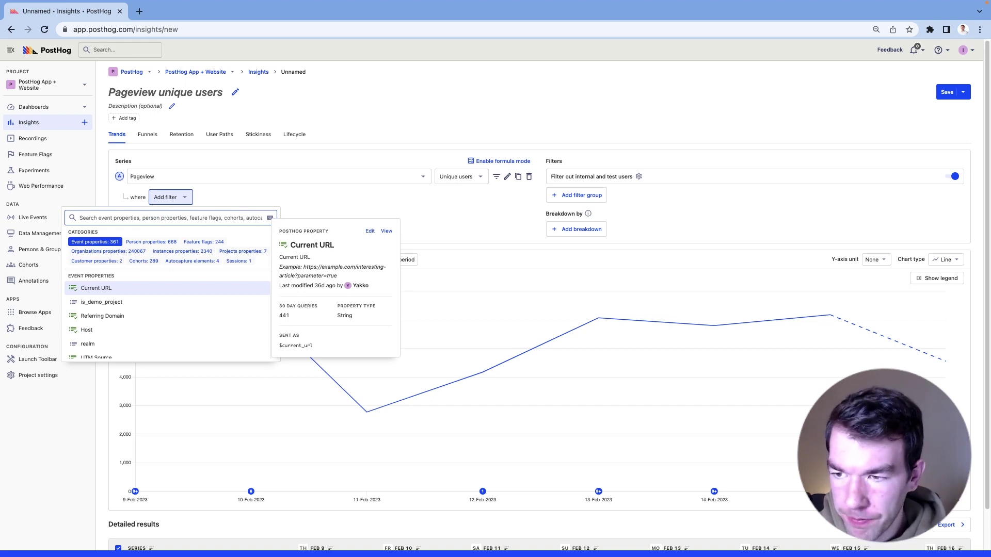
type("utm")
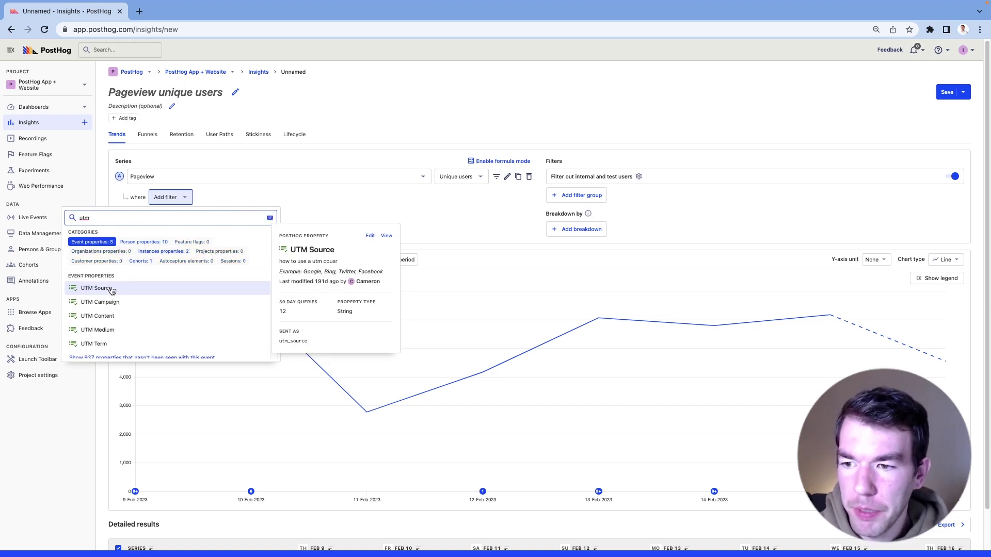
left_click(95, 288)
left_click(288, 201)
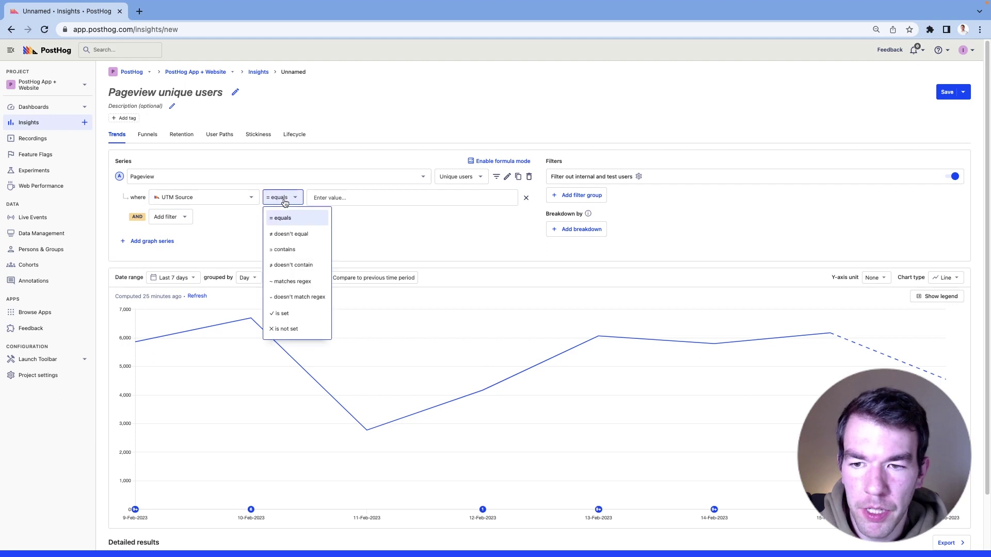
left_click(289, 313)
- Break the trend down by UTM Source
left_click(578, 229)
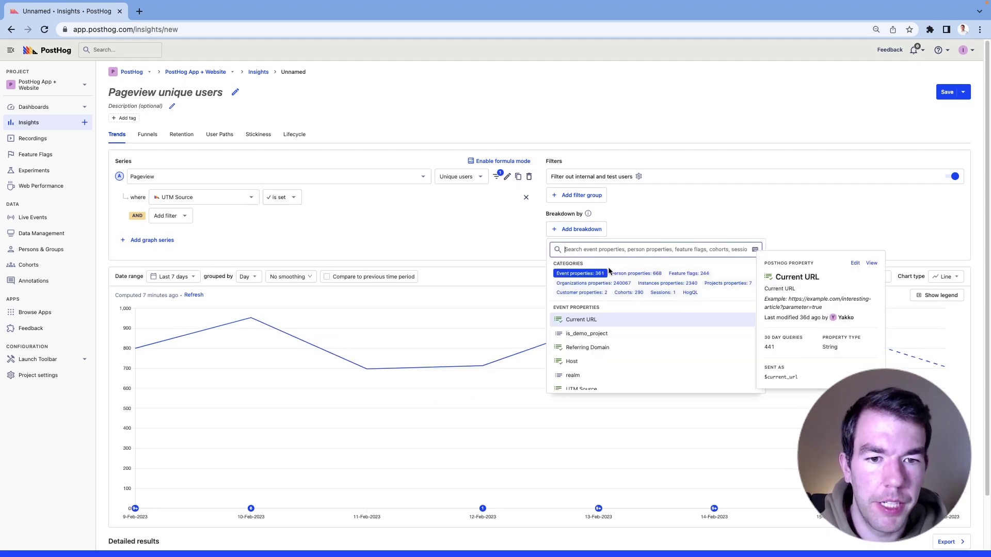
type("utm")
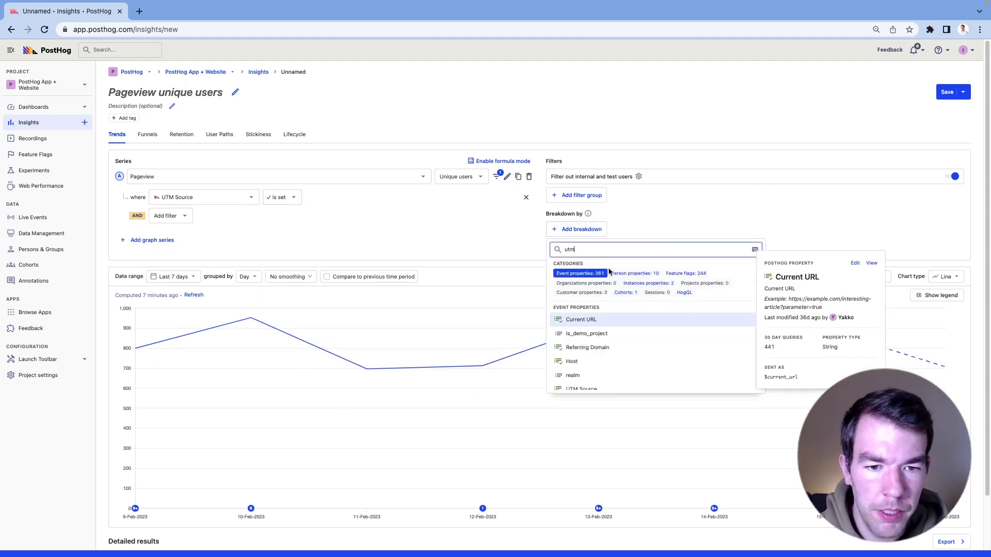
left_click(602, 321)
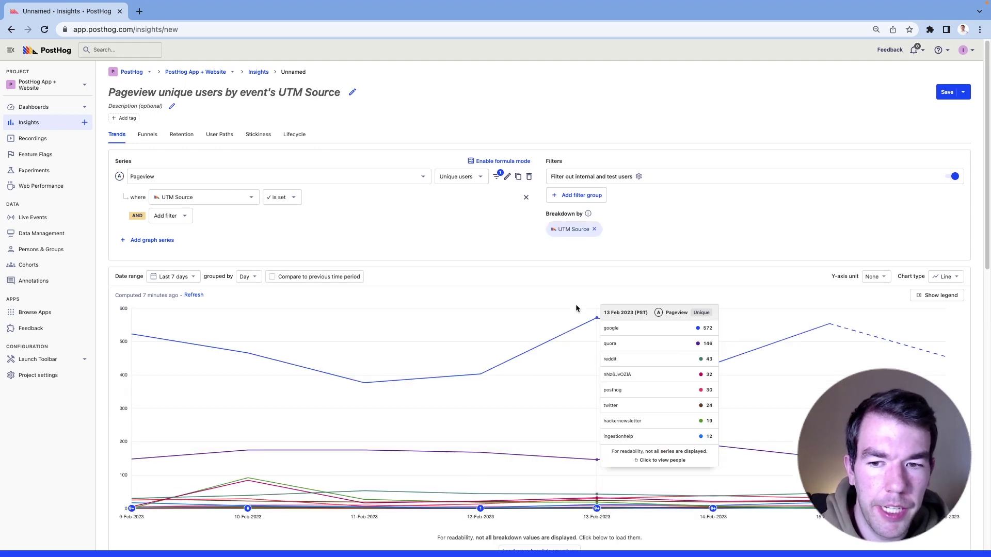
mouse_move(357, 413)
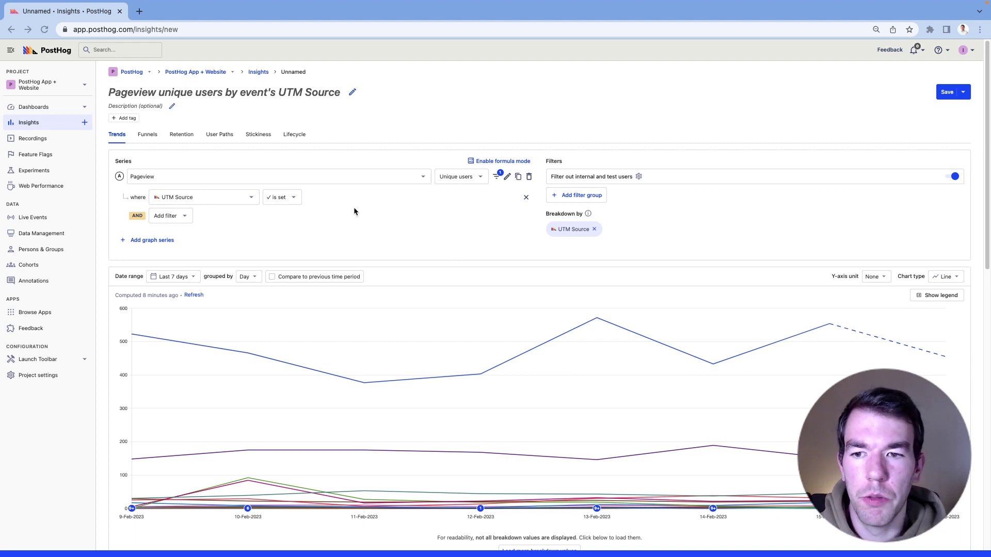
- Change the Pageview filter to UTM Source equals twitter
left_click(277, 201)
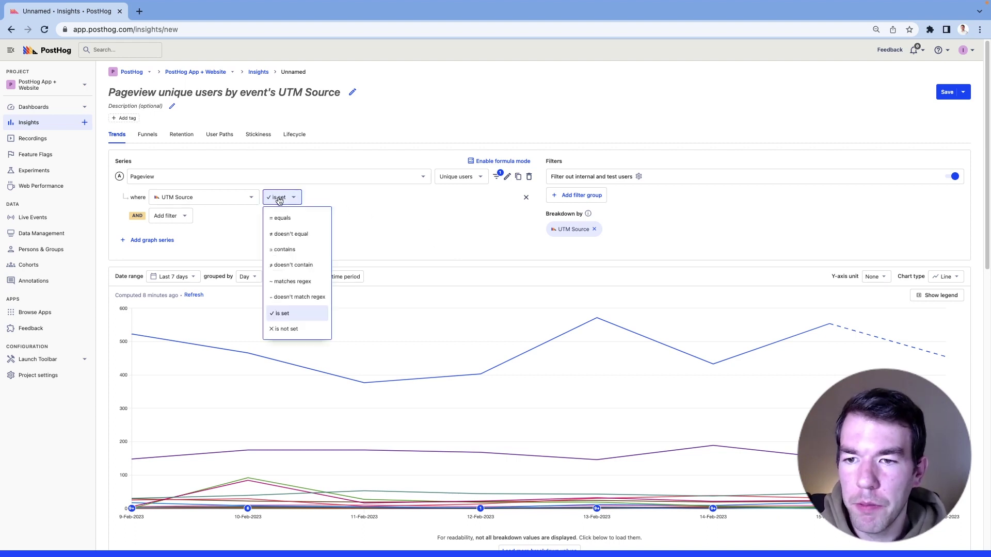
left_click(294, 224)
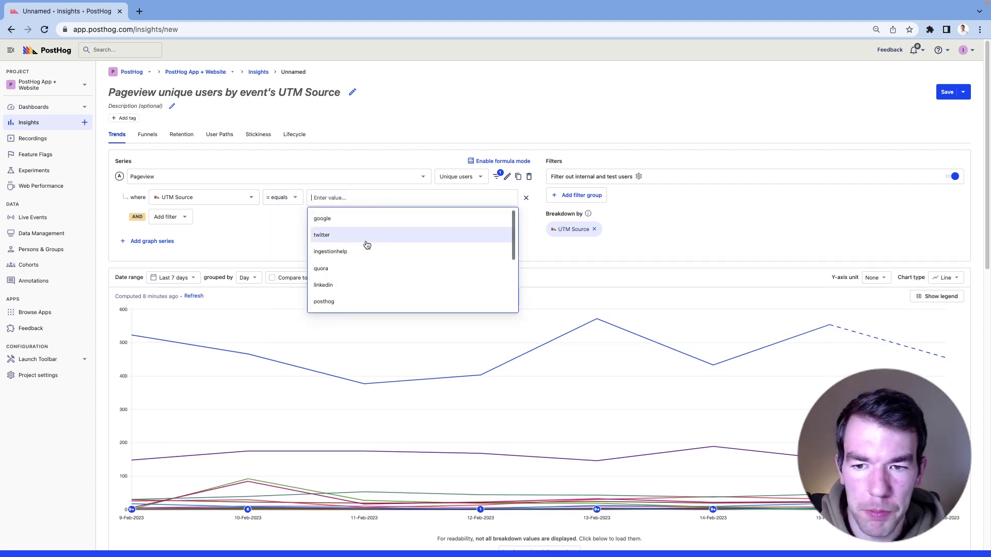
left_click(366, 236)
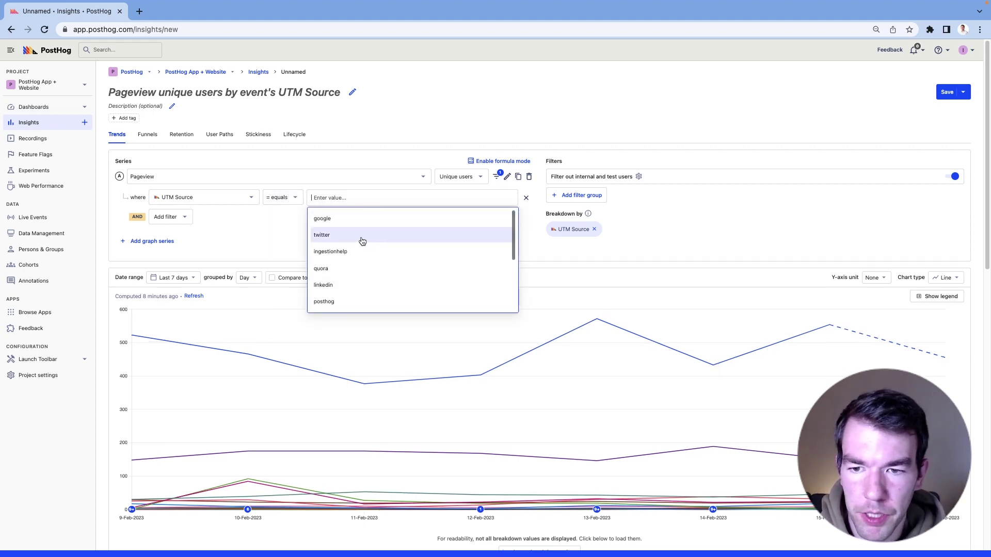
- Duplicate the twitter series and switch the copy's UTM Source filter to quora
left_click(248, 244)
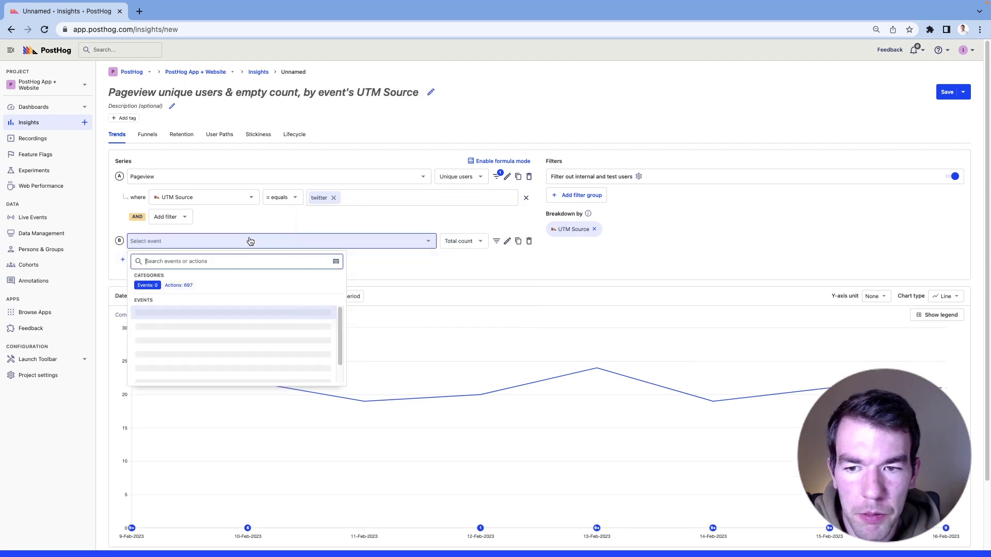
left_click(530, 242)
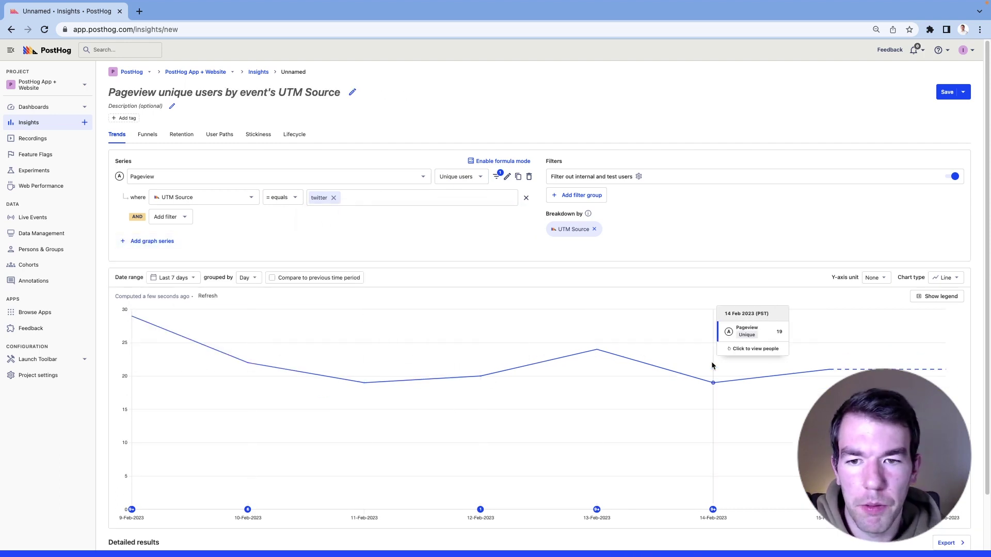
left_click(519, 176)
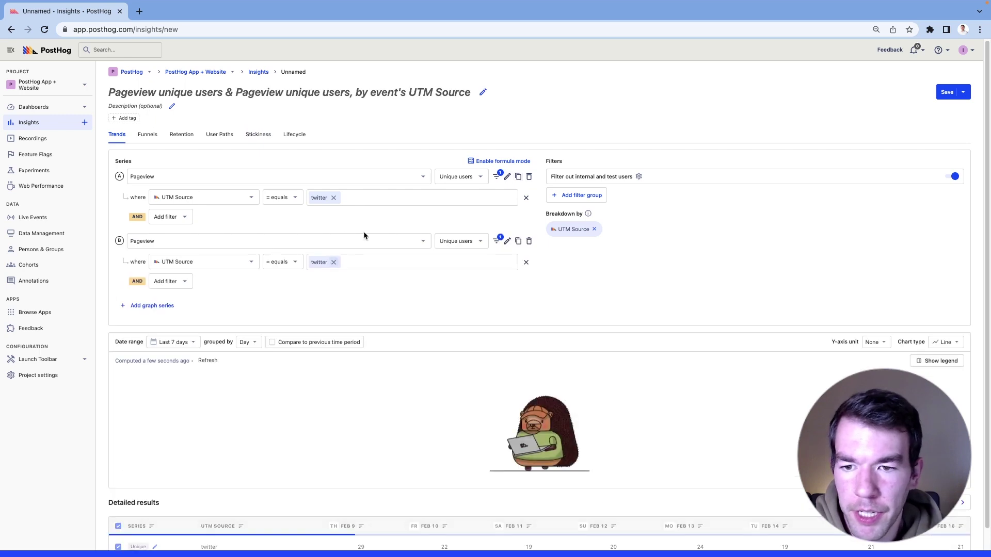
left_click(334, 262)
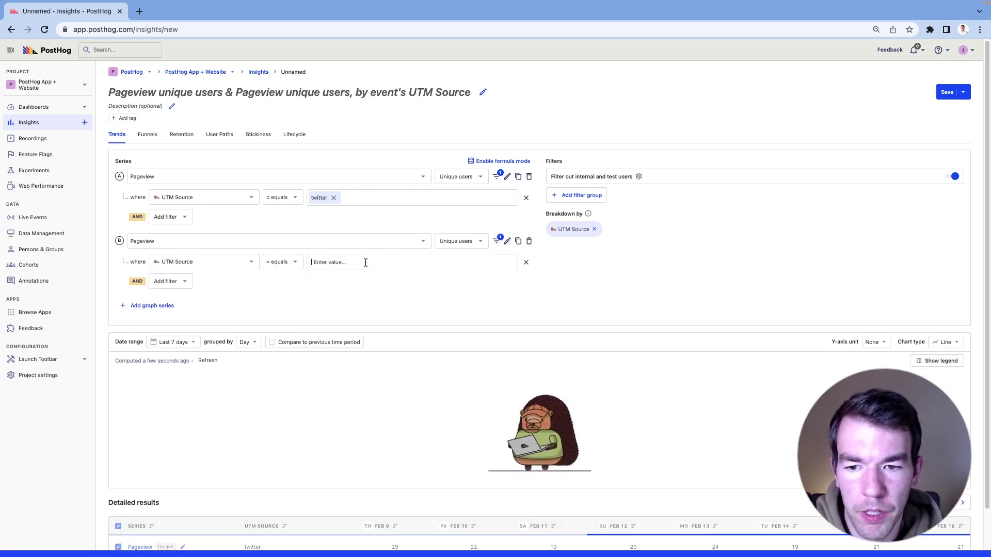
left_click(337, 299)
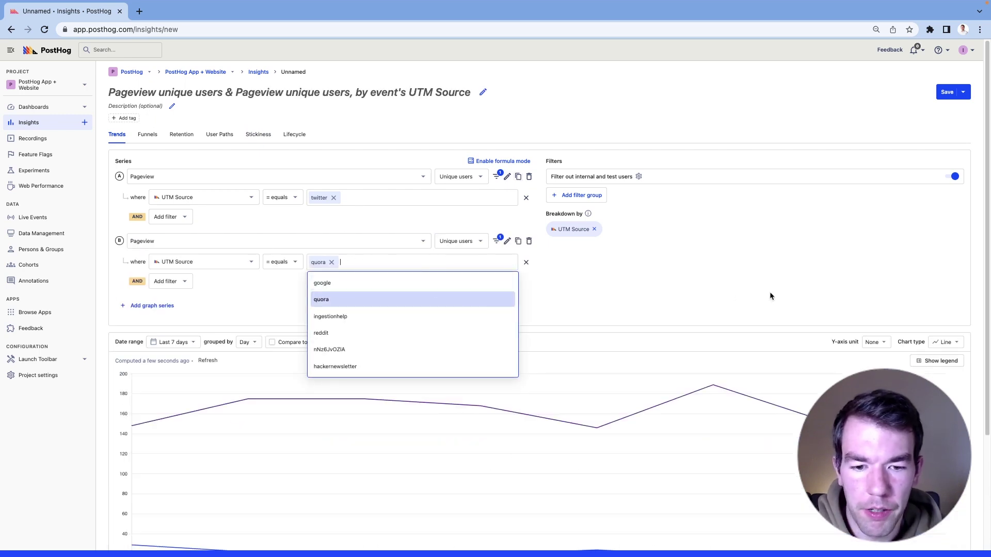
scroll(597, 421, "down", 2)
left_click(602, 243)
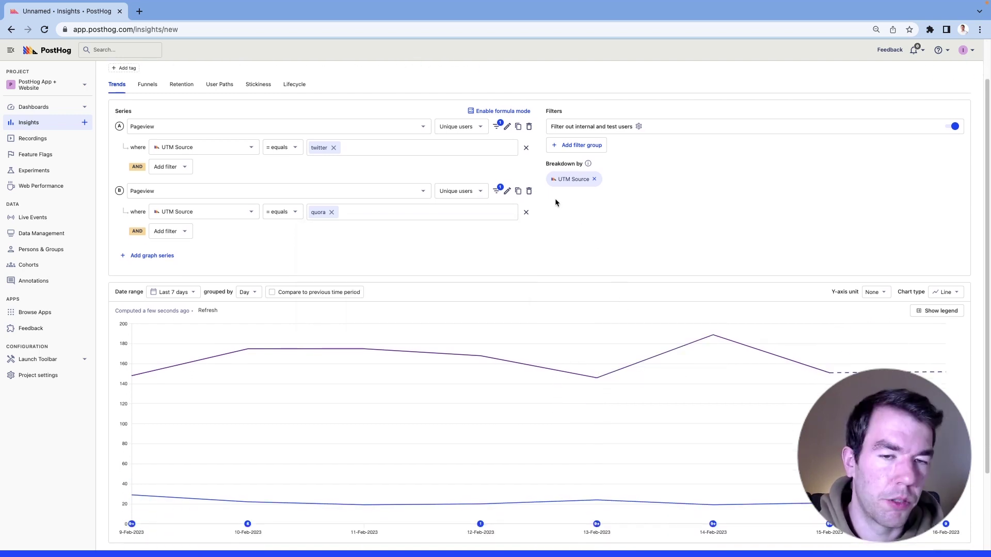
- Remove the quora series and breakdown, and filter Pageview to UTM Campaign equals brand_campaign
left_click(529, 191)
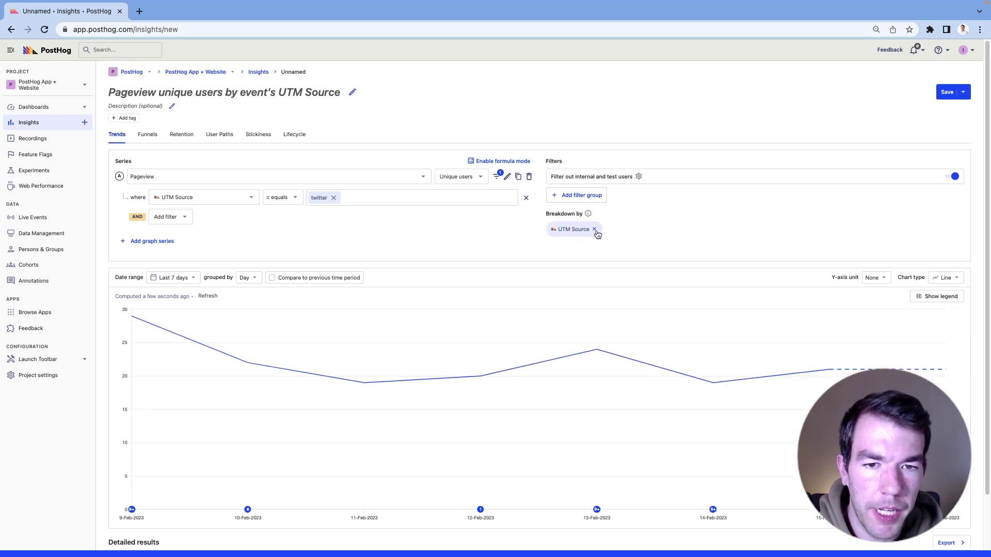
left_click(594, 229)
left_click(222, 203)
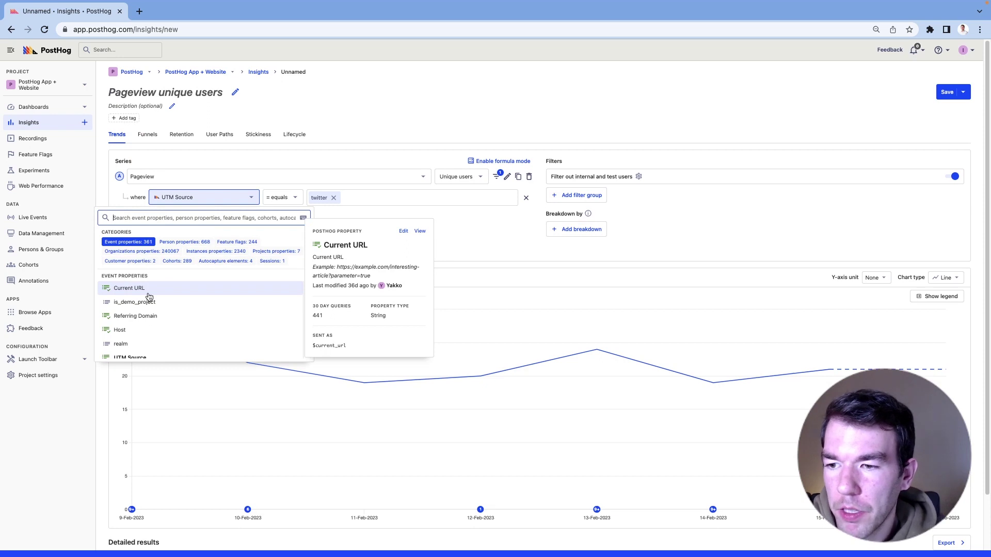
type("utm cam")
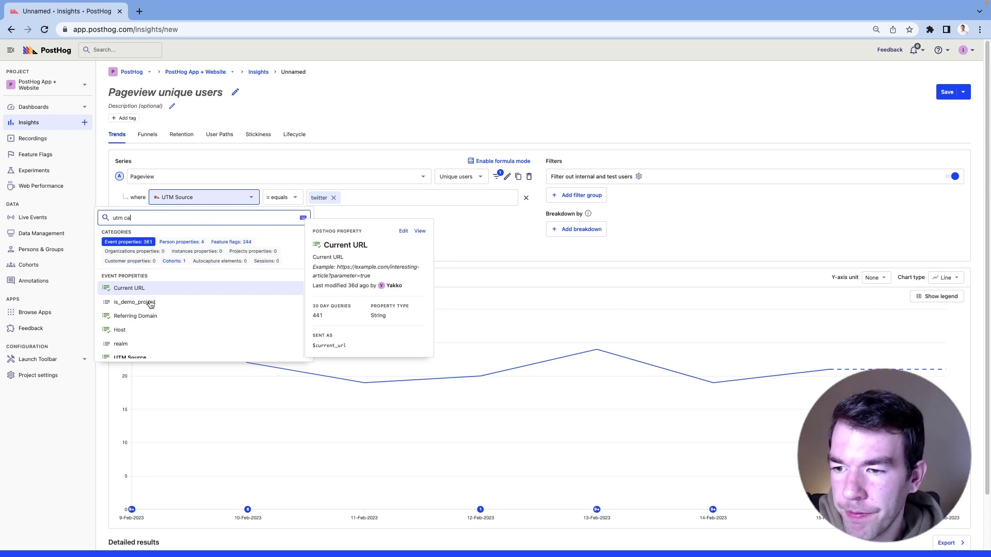
left_click(147, 289)
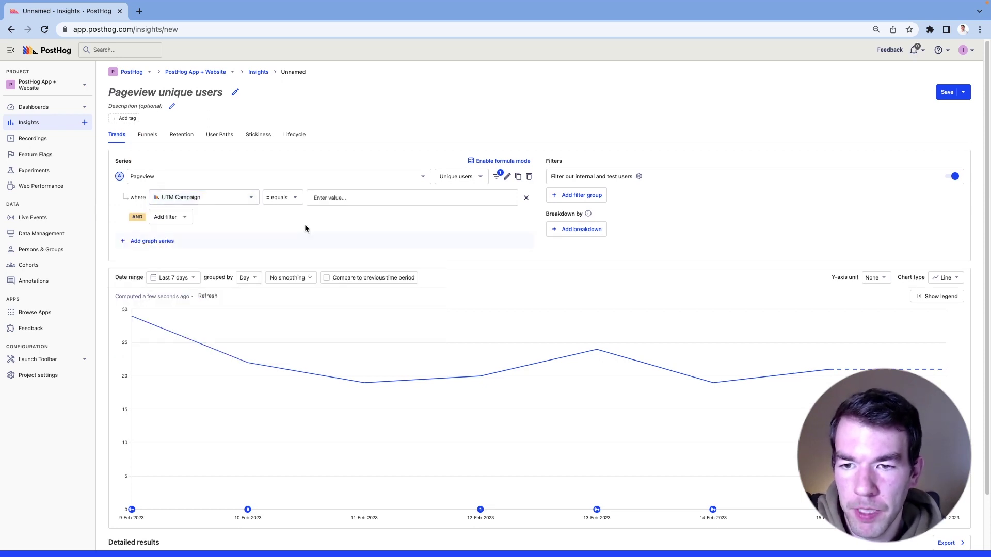
left_click(354, 203)
left_click(341, 253)
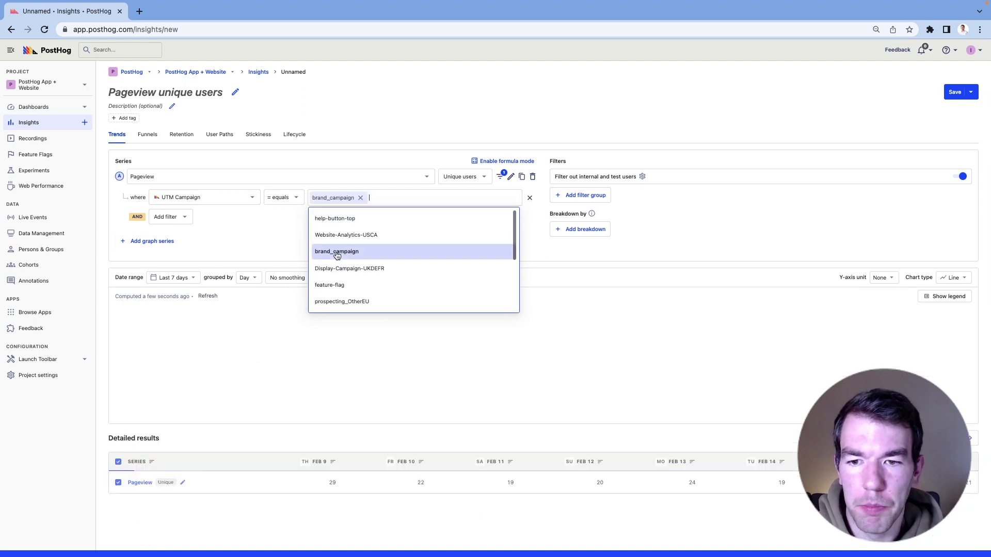
left_click(718, 246)
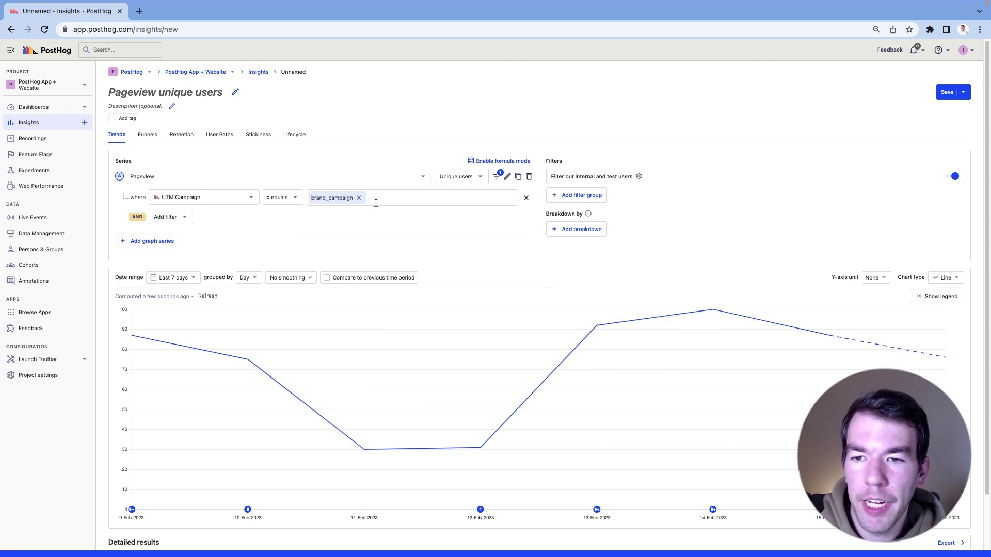
- Add a second filter requiring gclid is set
left_click(186, 218)
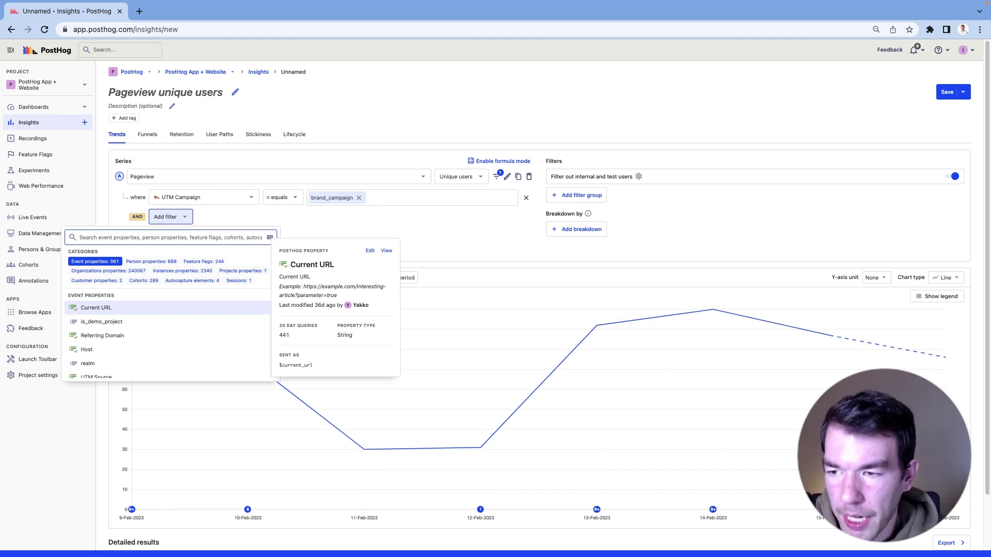
type("g")
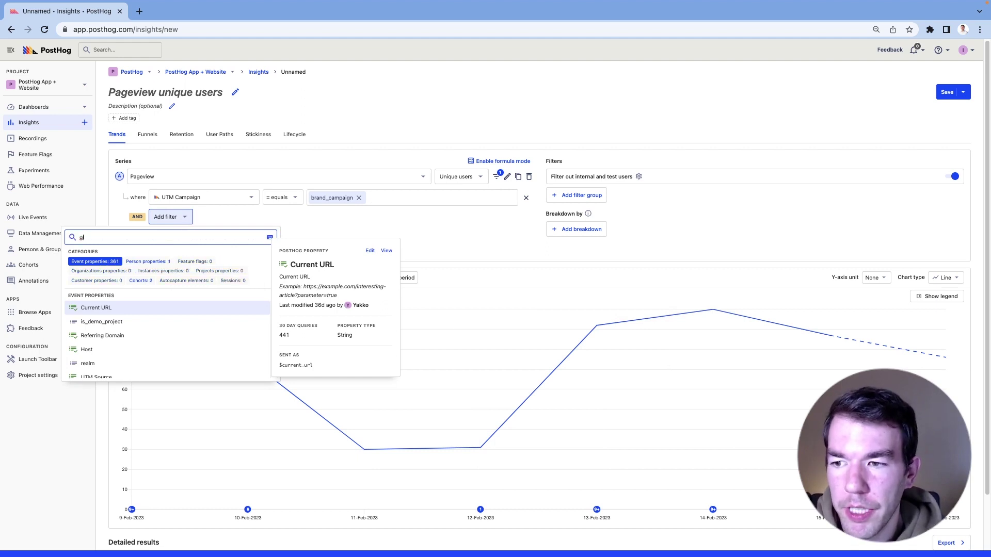
type("lci")
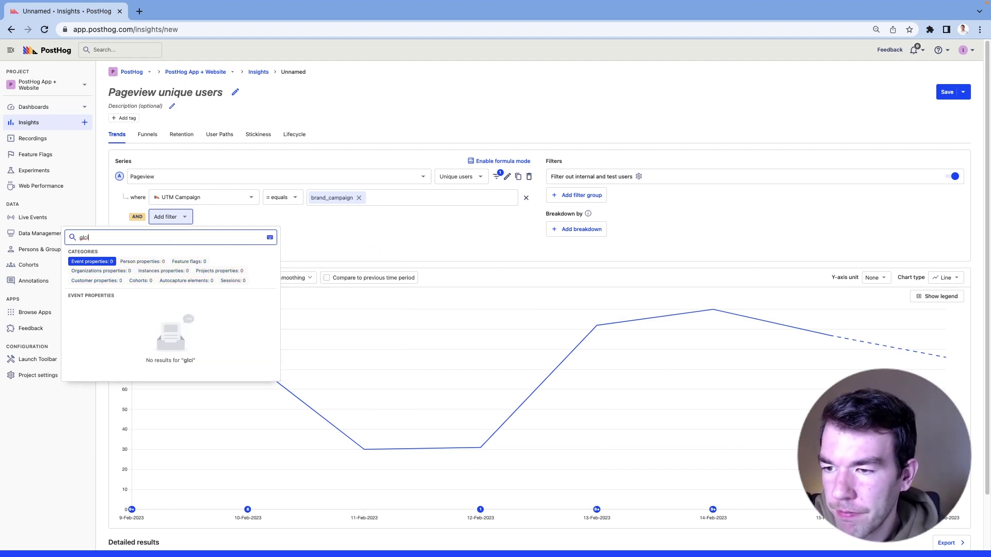
key("BackSpace")
key("BackSpace")
key("BackSpace")
type("l")
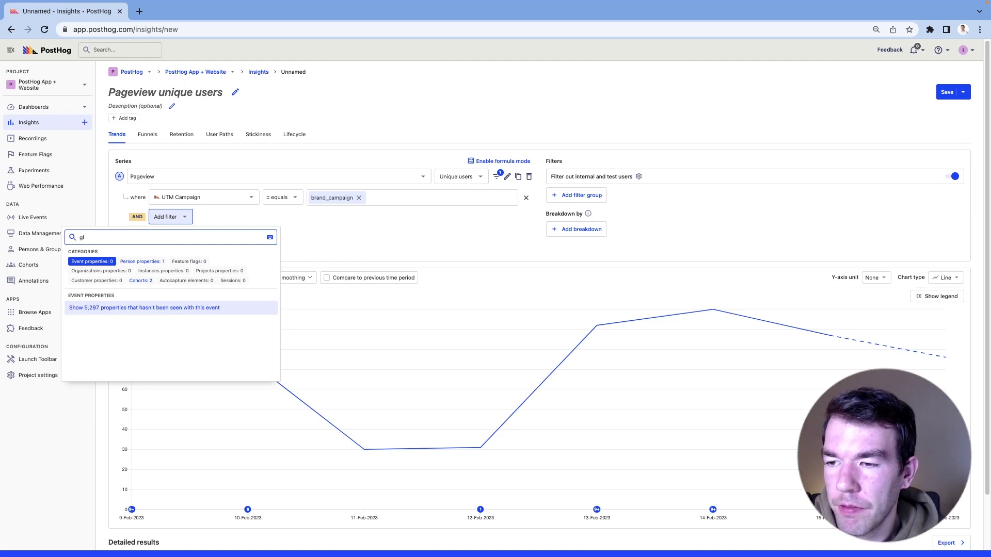
key("BackSpace")
type("cl")
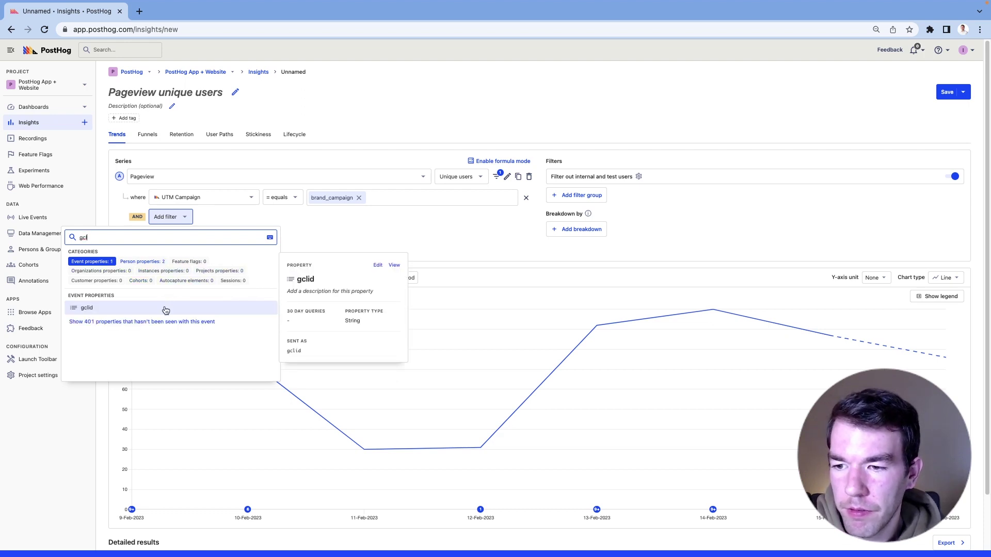
left_click(165, 309)
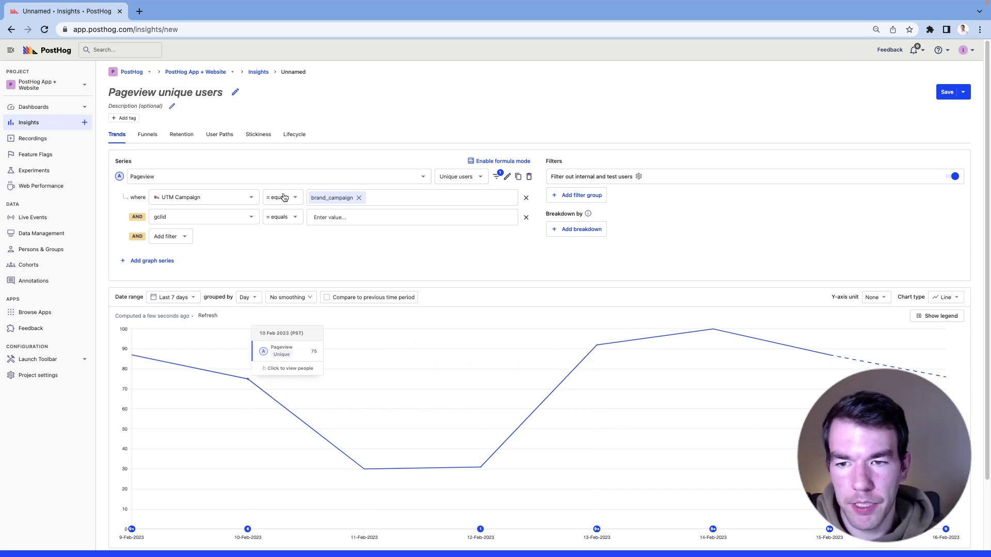
left_click(284, 217)
left_click(287, 336)
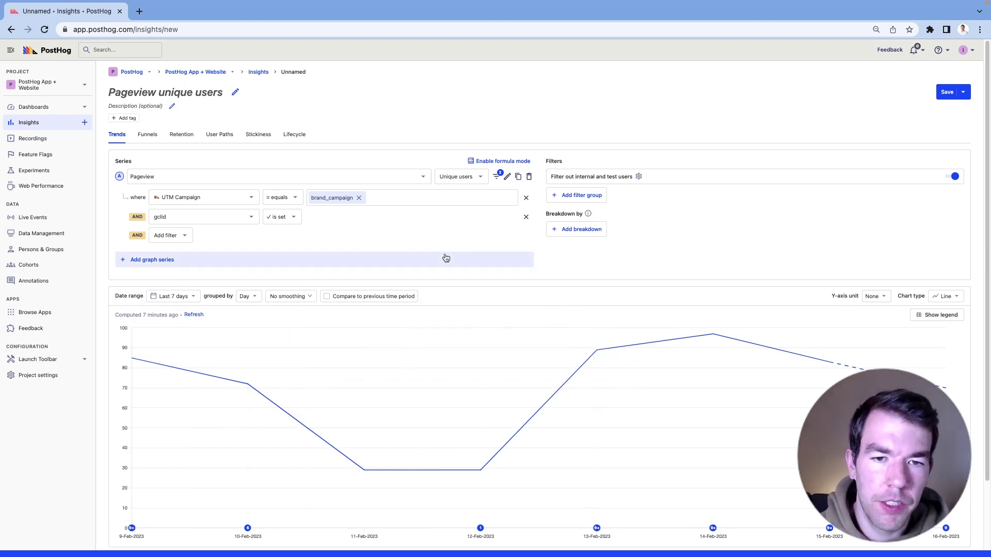
- Replace the filtered Pageview series with a user signed up event count
left_click(528, 176)
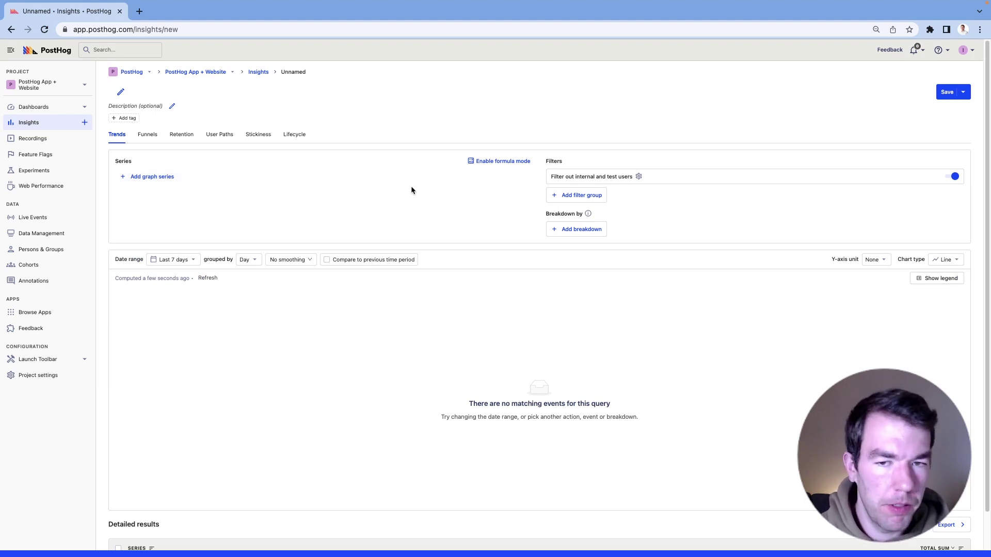
left_click(379, 177)
type("signed")
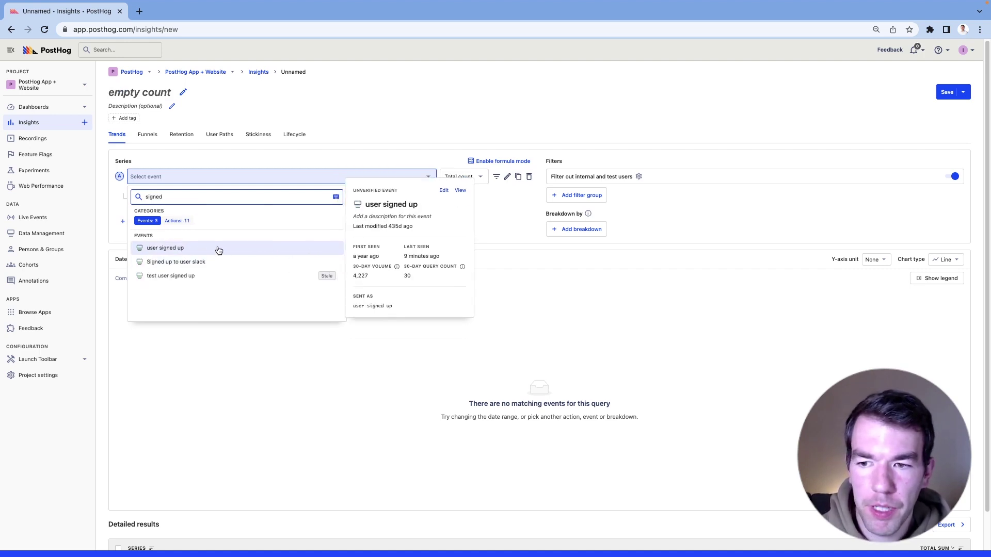
left_click(218, 249)
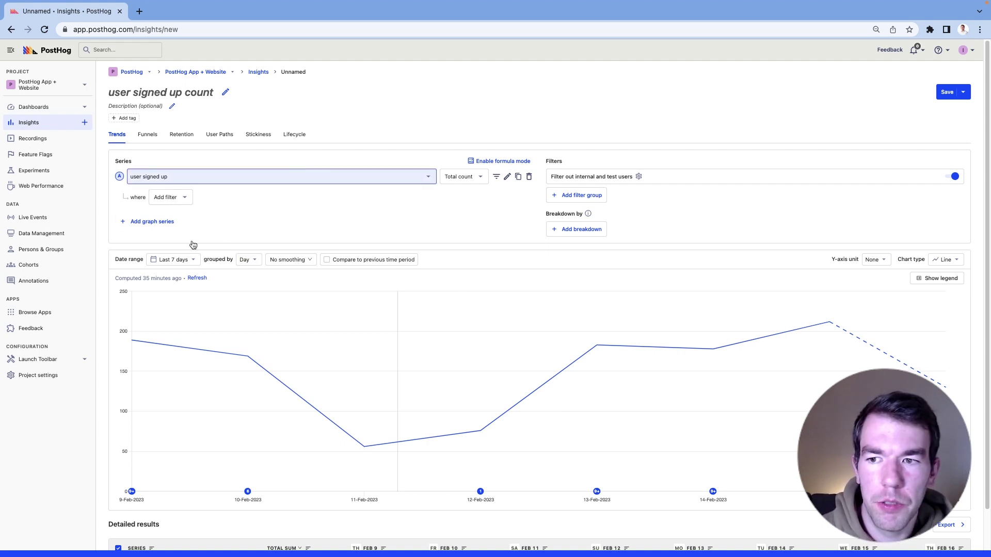
left_click(182, 198)
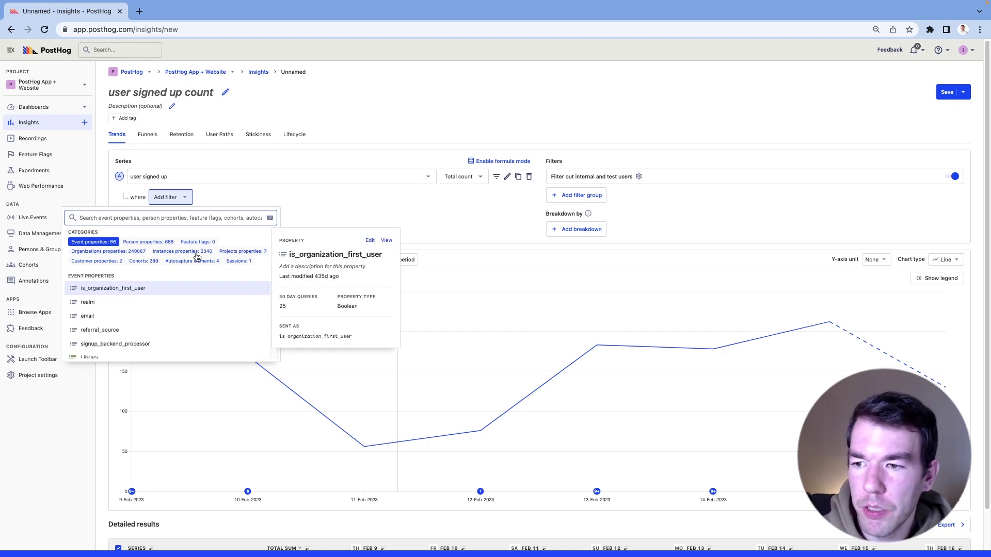
- Filter the user signed up series to Initial UTM Source is set
type("utm s")
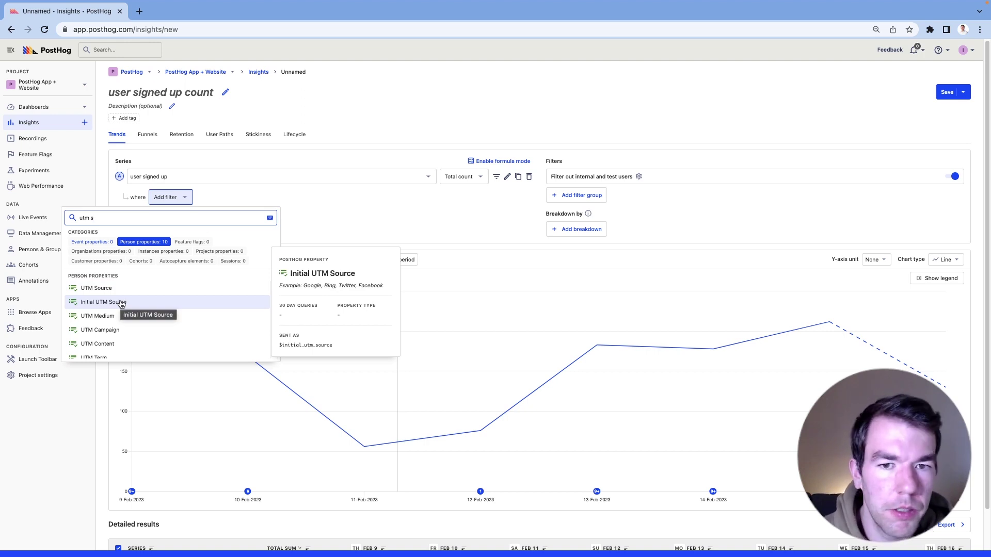
left_click(121, 303)
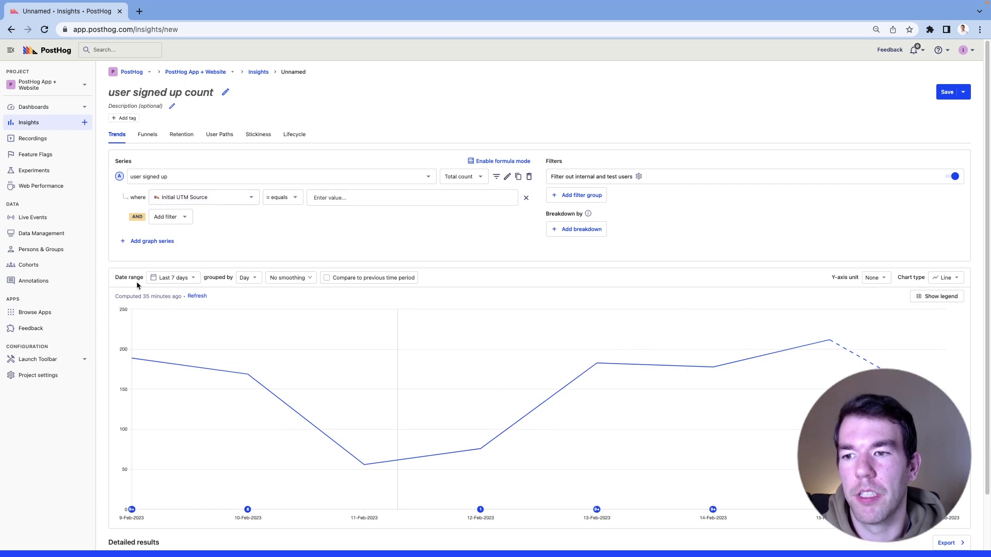
left_click(297, 198)
left_click(298, 345)
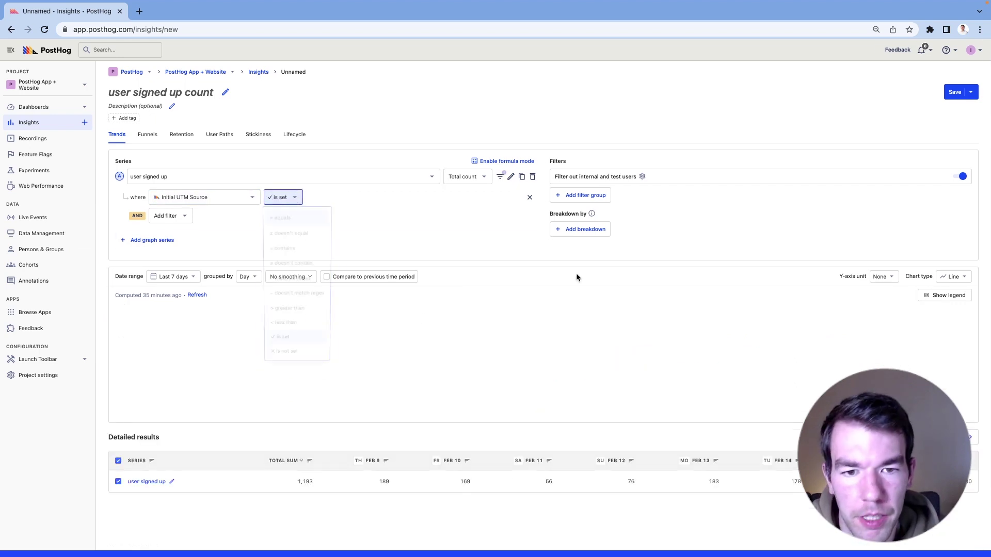
left_click(597, 229)
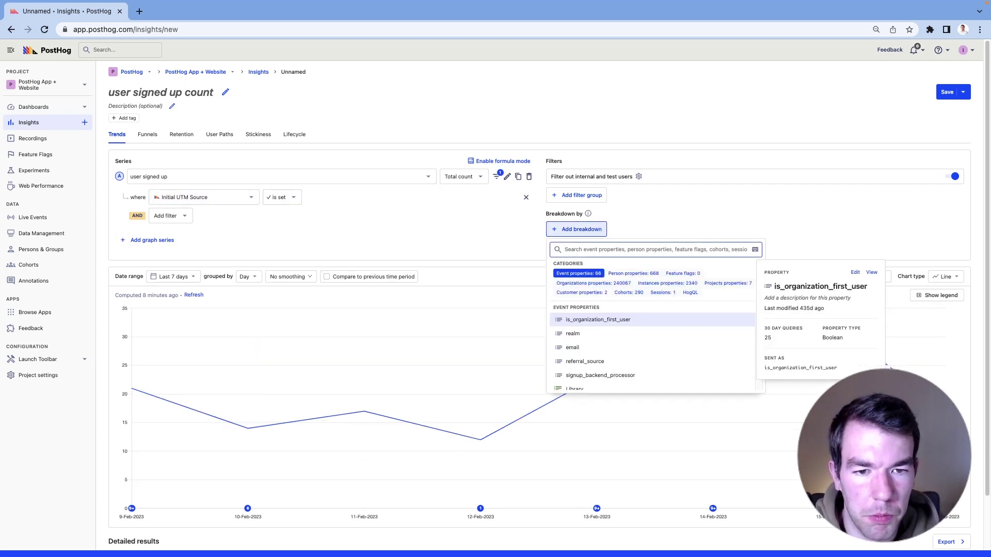
- Break the signup count down by the Initial UTM Source person property
type("utm")
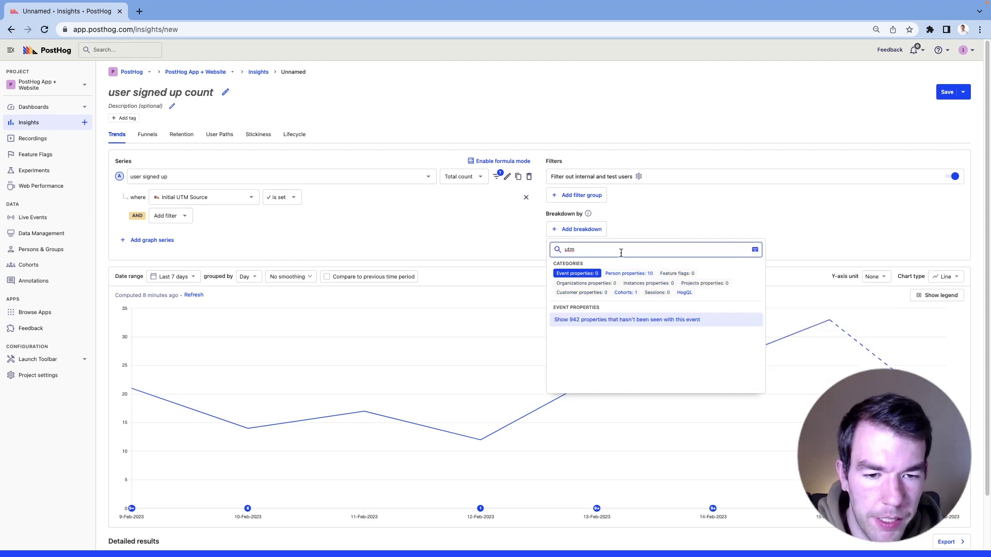
left_click(628, 273)
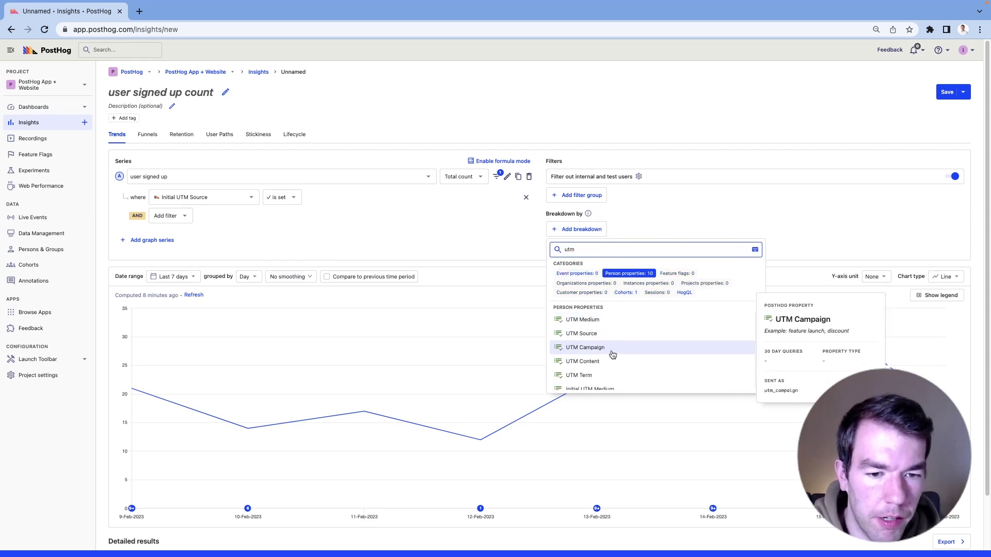
scroll(608, 372, "down", 1)
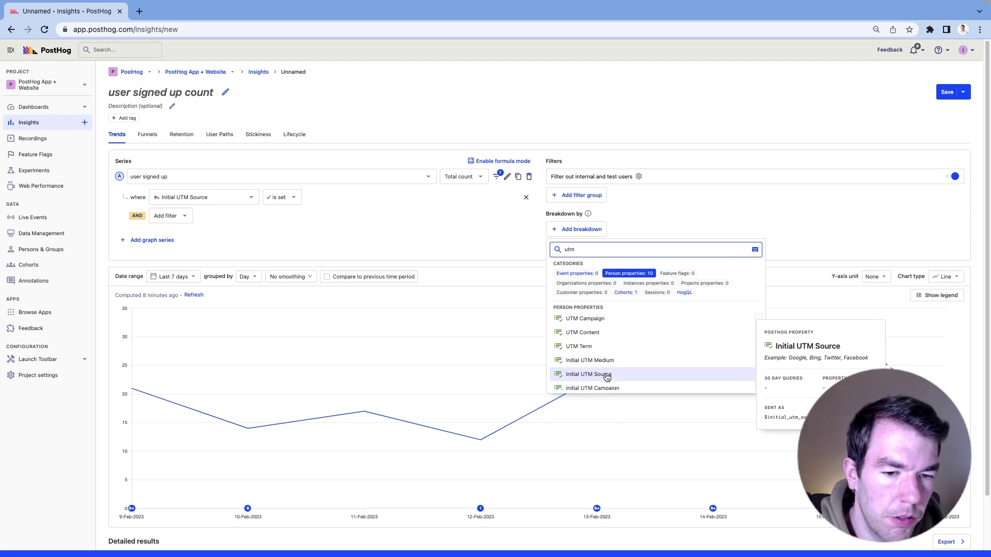
left_click(607, 373)
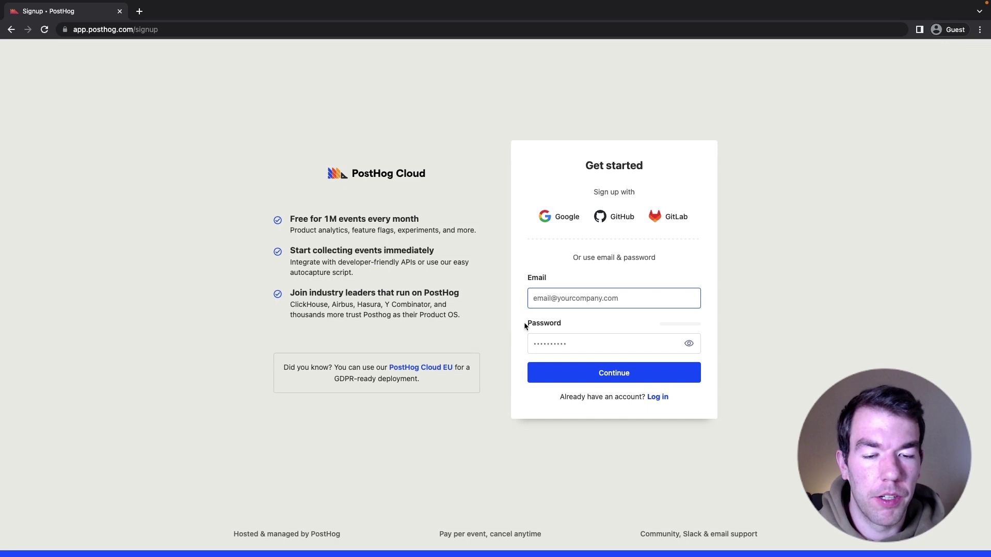
- Sign up a test account on the PostHog signup page with an email and password
type("cool@cool.com")
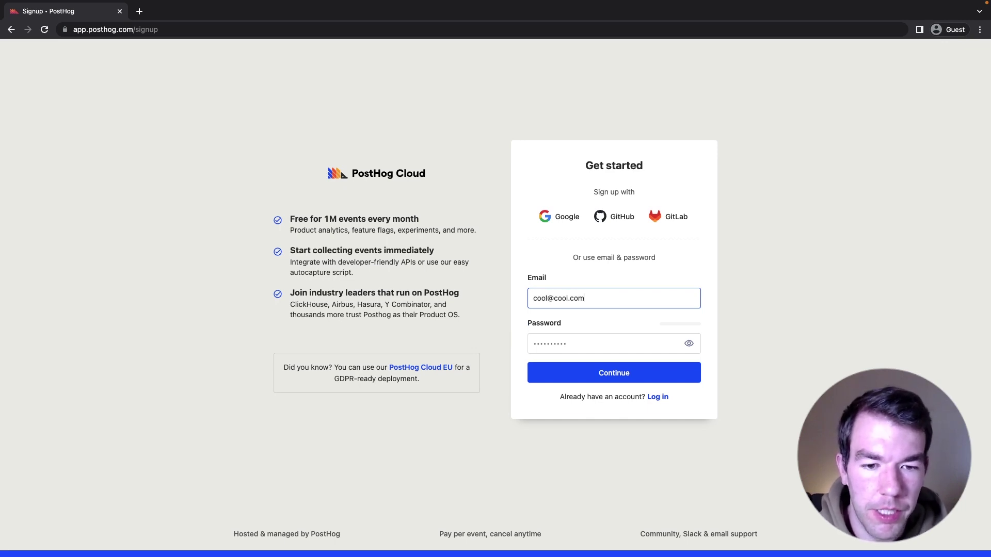
key("Tab")
type("**********")
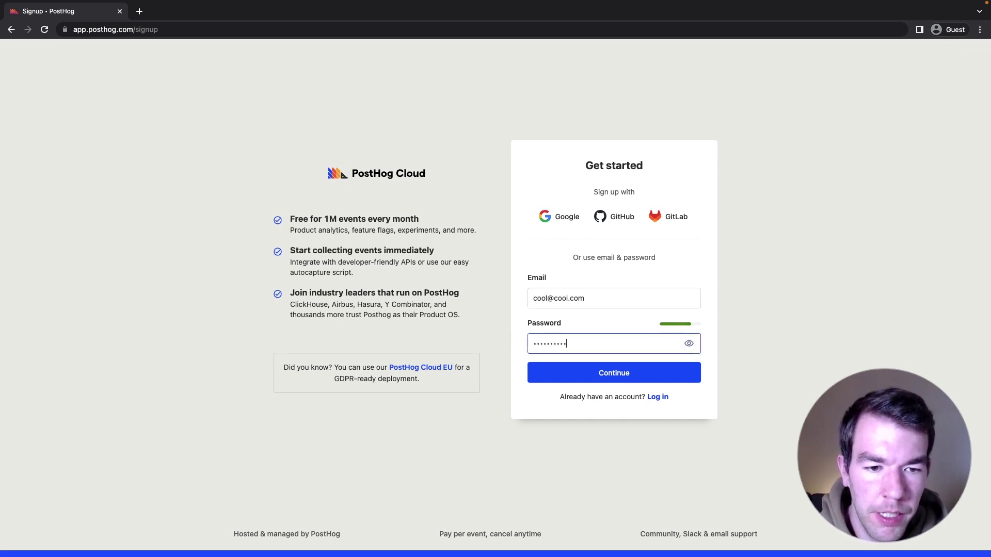
left_click(610, 371)
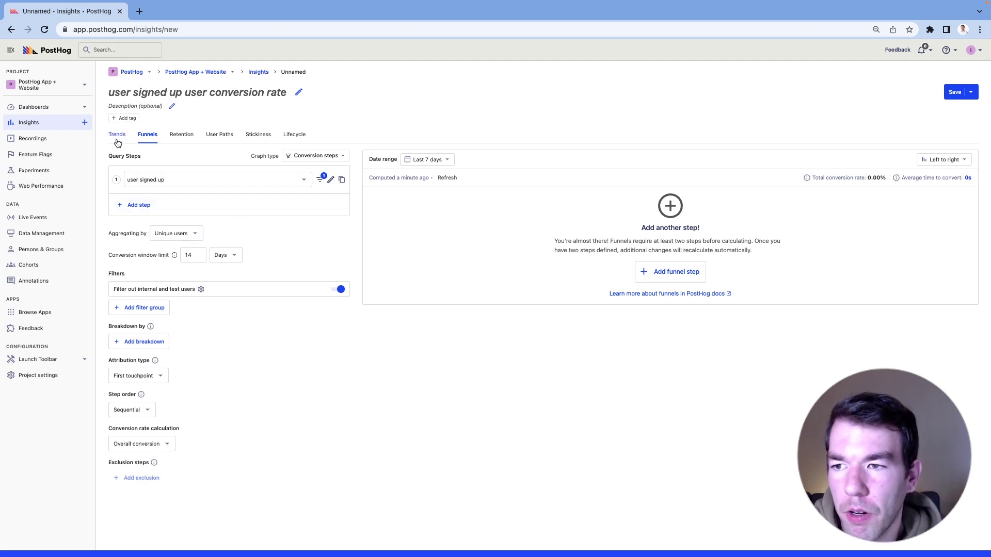
- Order the funnel as Pageview → Pageview → user signed up and start a filter on step 2
left_click(161, 206)
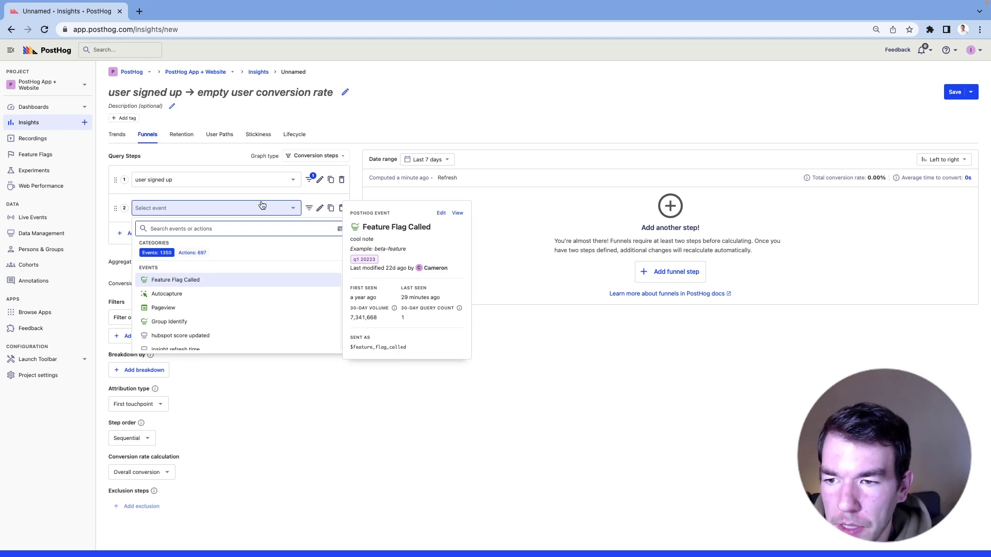
type("pageview")
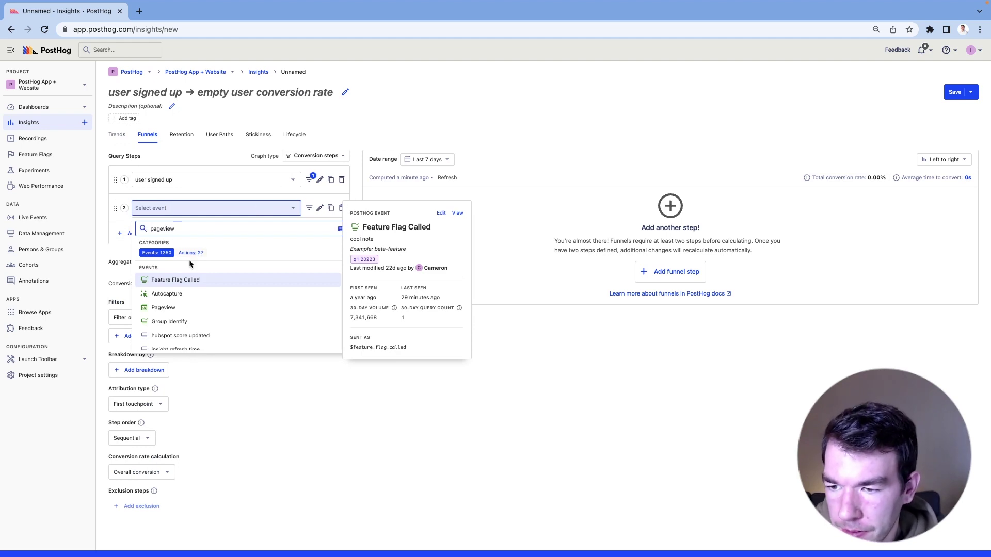
key("Return")
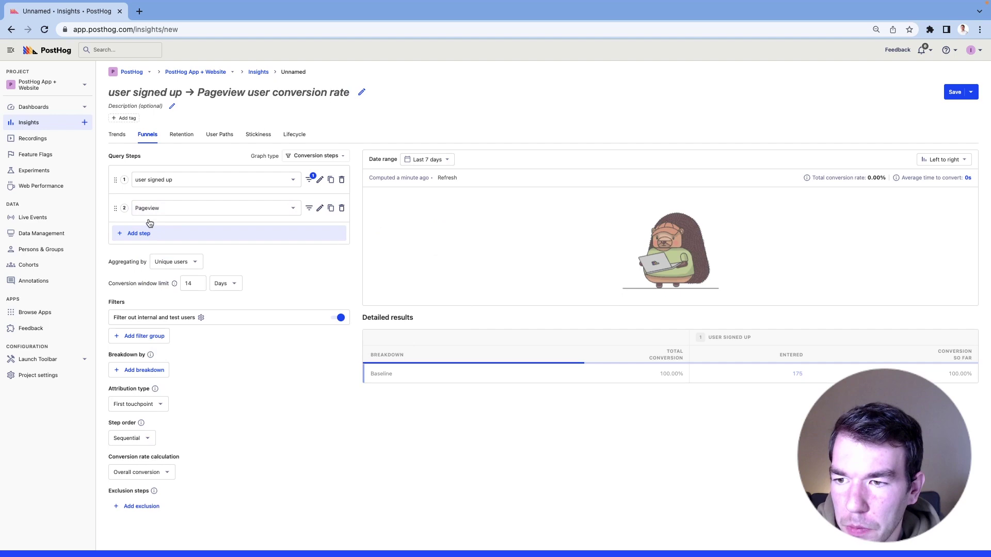
left_click_drag(115, 208, 118, 174)
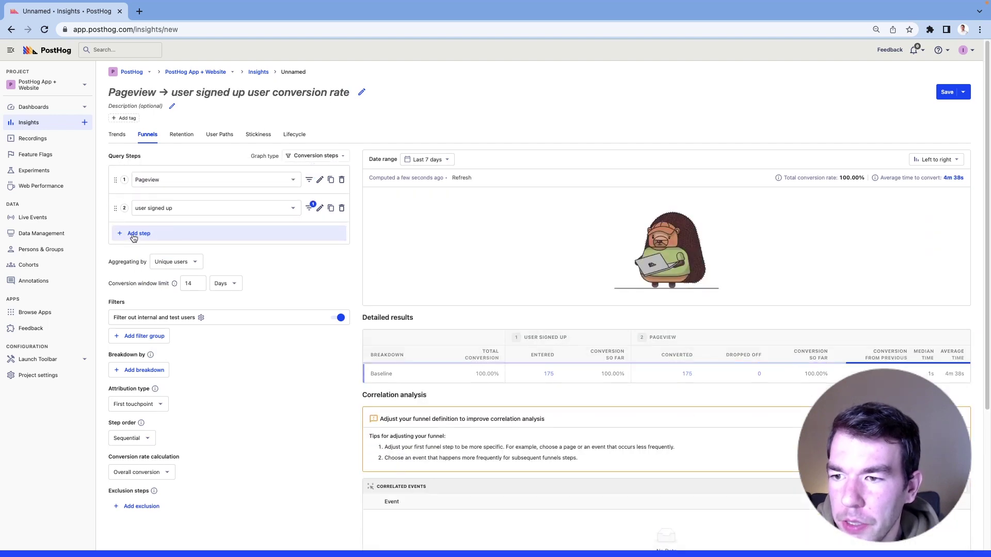
left_click(133, 235)
type("pagev")
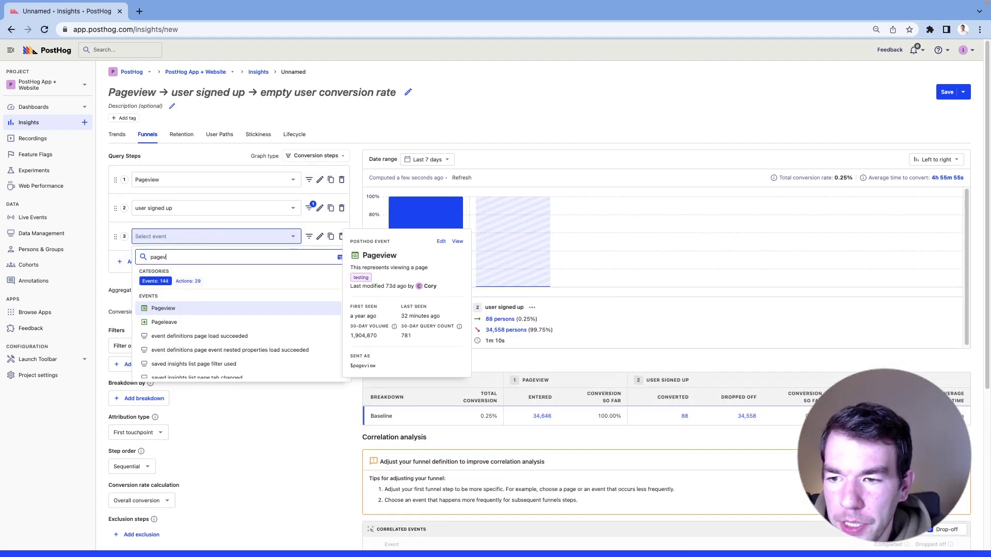
type("iew")
left_click(183, 309)
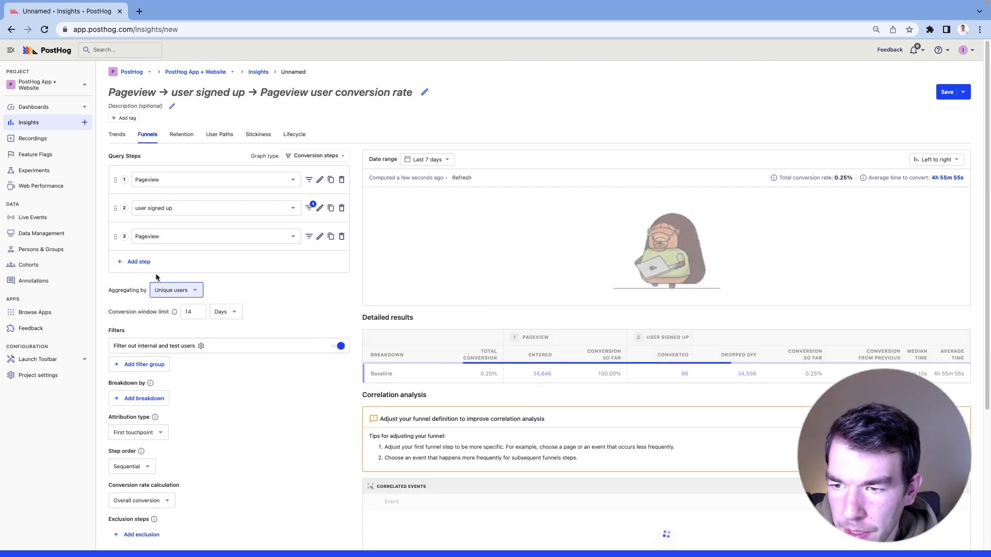
left_click_drag(115, 237, 117, 194)
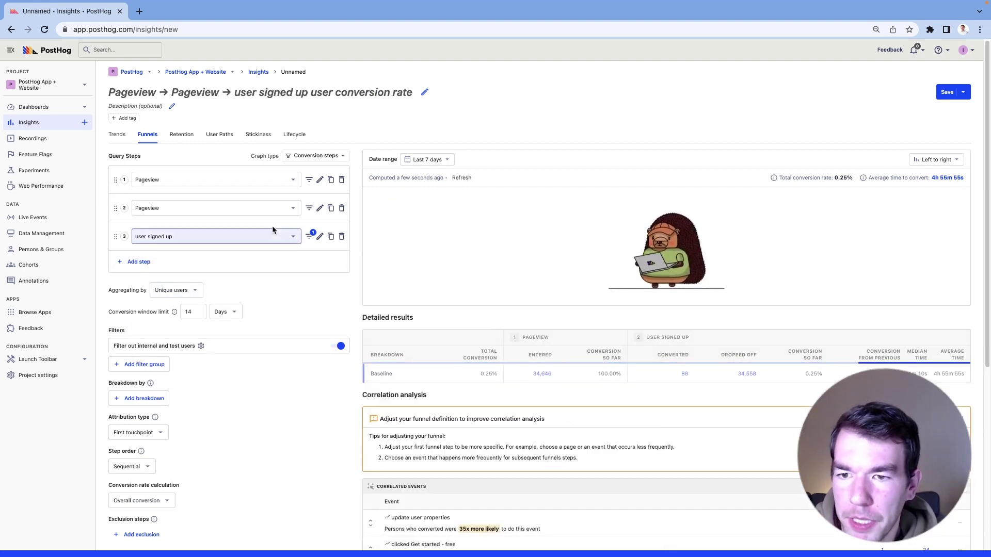
left_click(308, 208)
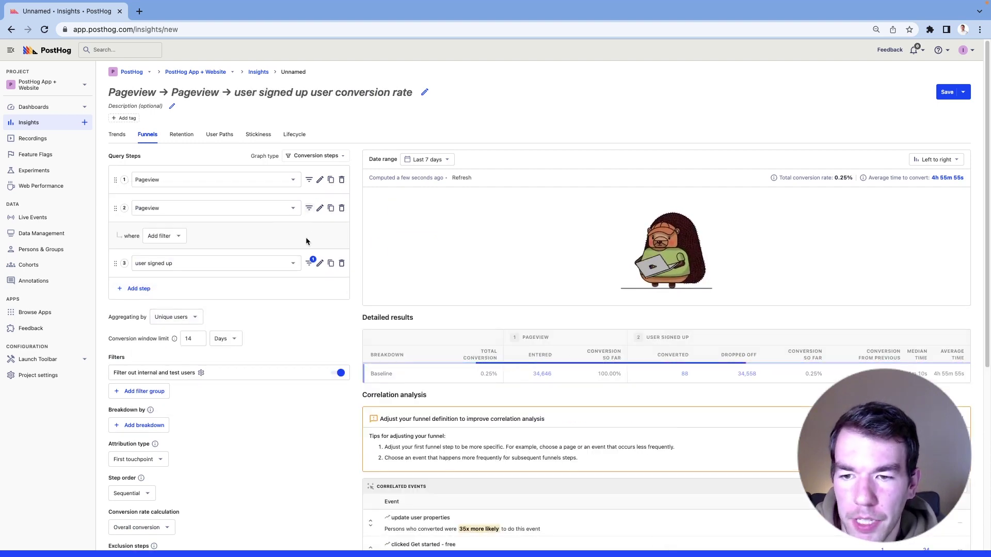
- Filter step 2 to Current URL contains posthog.com/signup, then begin a filter on step 1
left_click(178, 237)
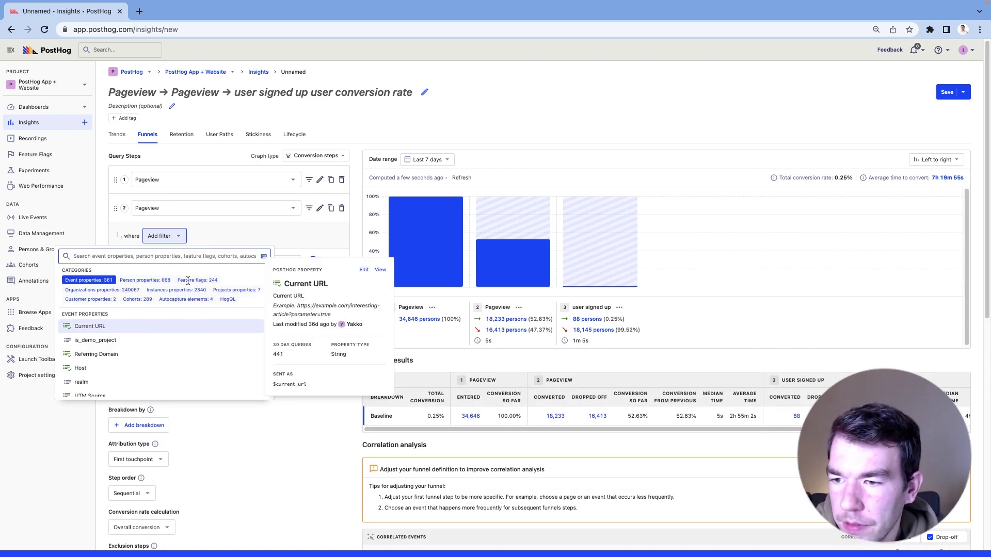
type("curren")
left_click(90, 327)
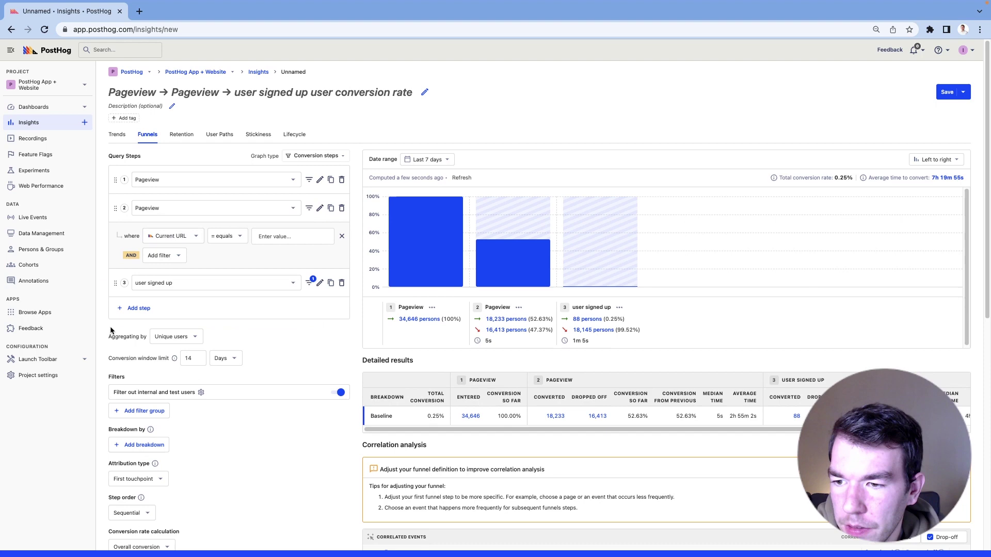
left_click(236, 238)
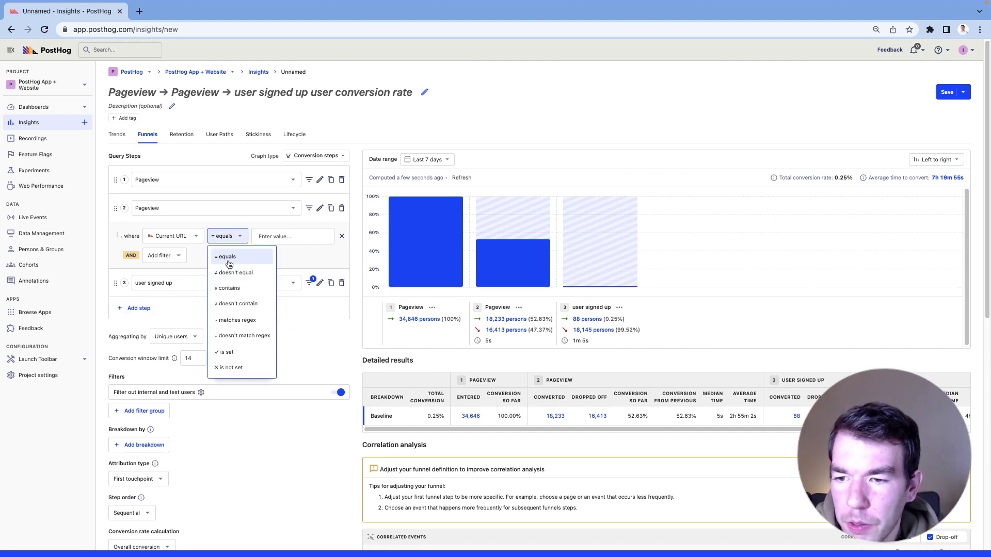
left_click(232, 287)
type("posthof.")
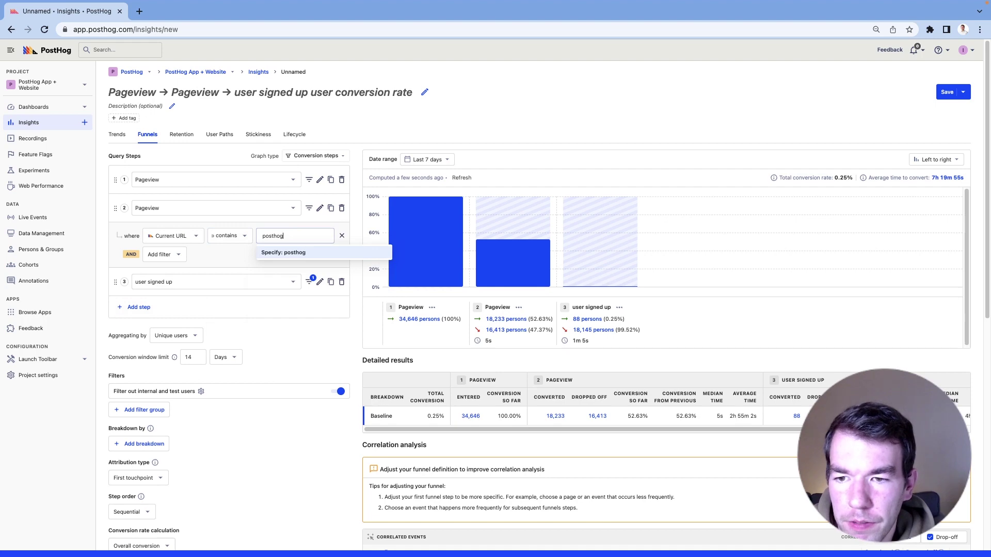
type("com/signup")
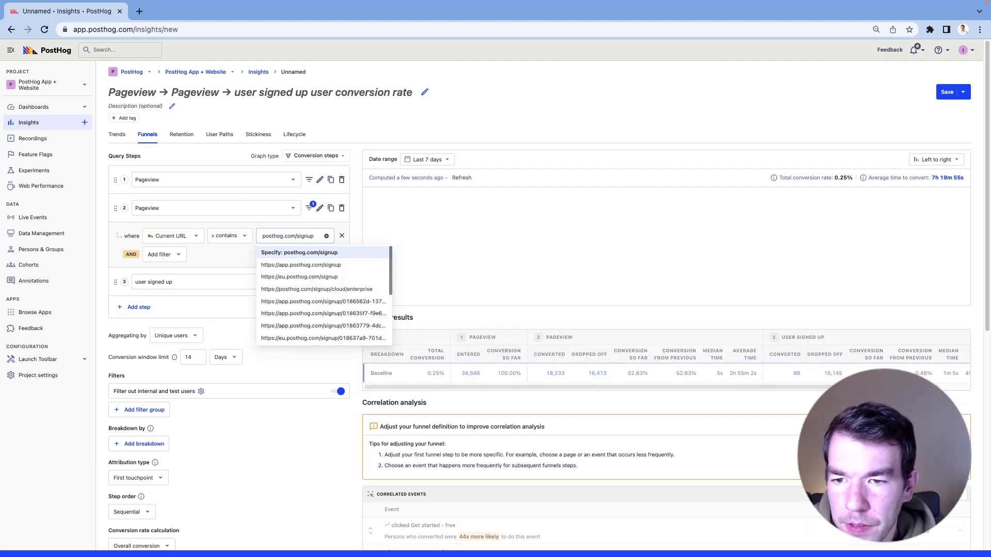
key("Return")
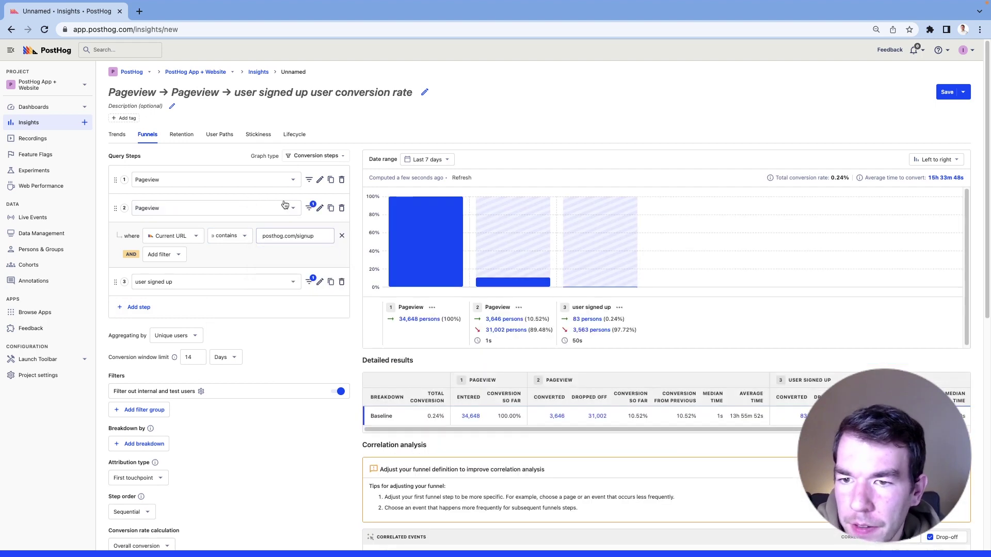
left_click(309, 181)
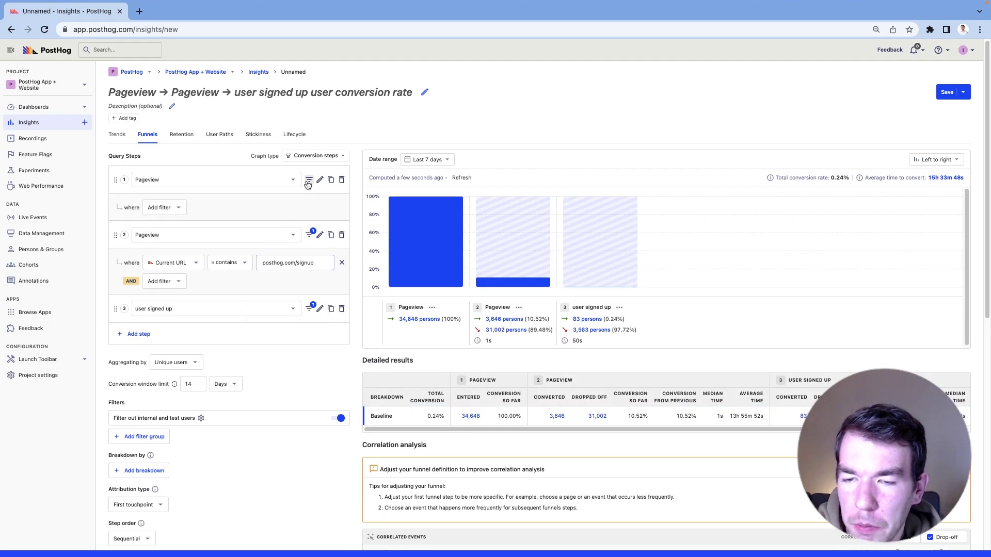
- Require UTM Source is set on the first Pageview step
left_click(163, 207)
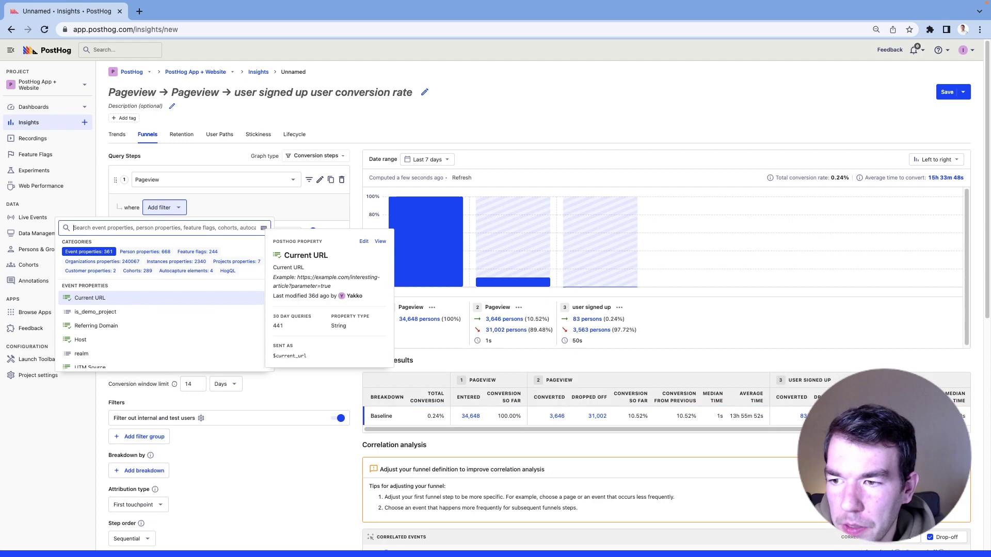
type("utm")
left_click(103, 298)
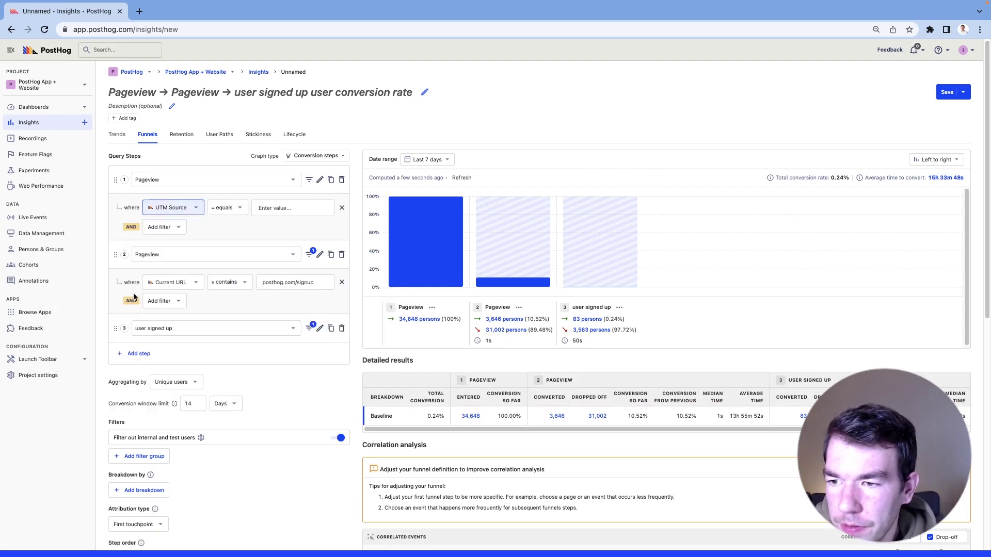
left_click(227, 208)
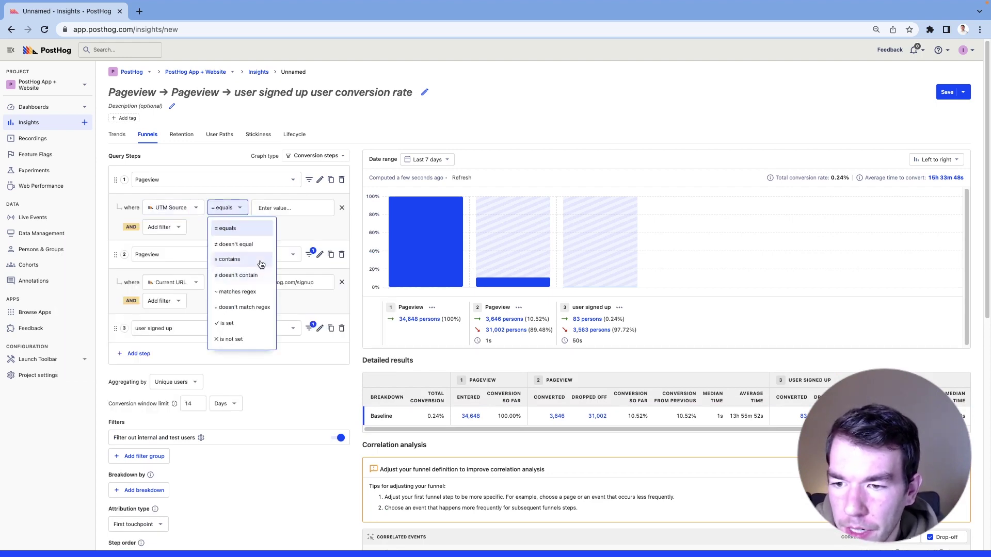
left_click(241, 325)
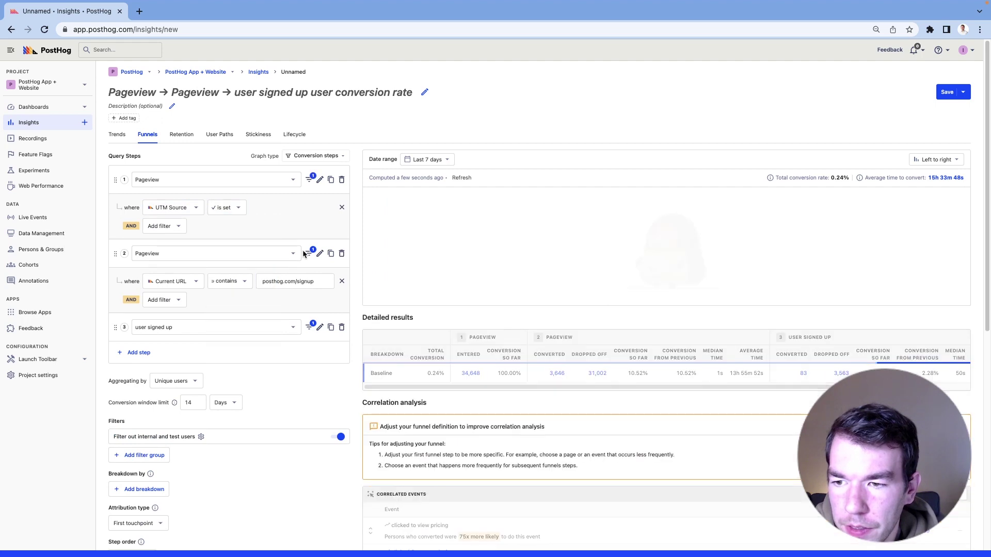
- Add a second filter requiring UTM Source is set on the signup-page step
left_click(309, 253)
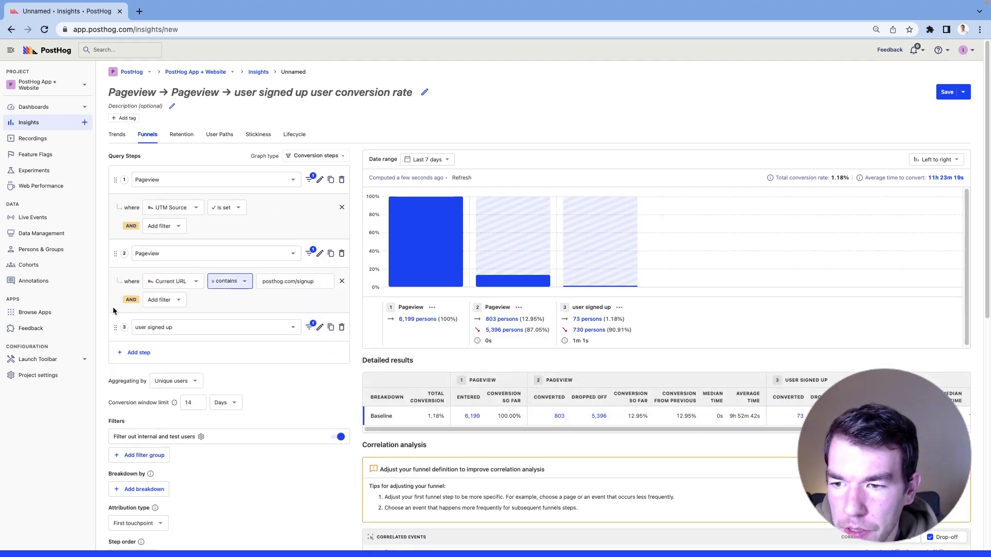
left_click(164, 300)
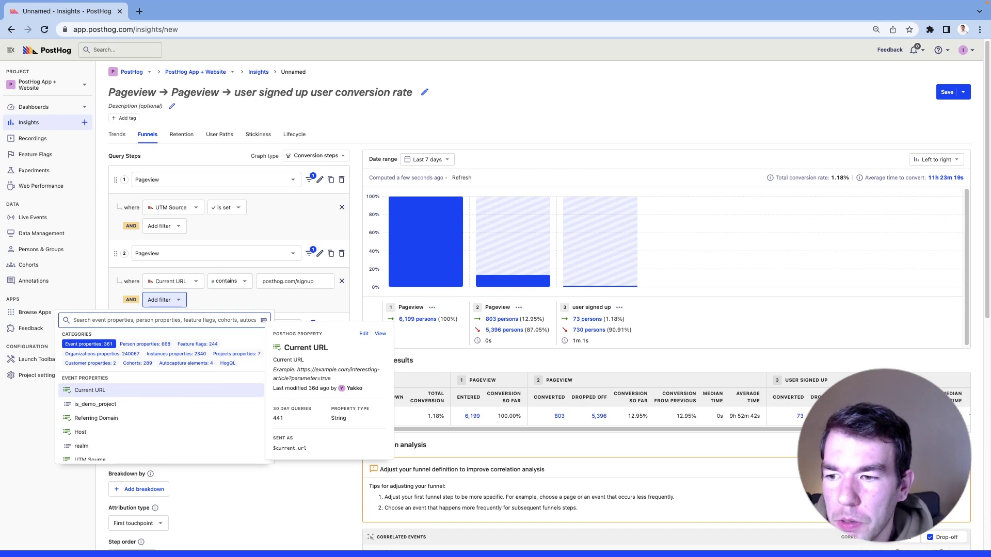
type("utm")
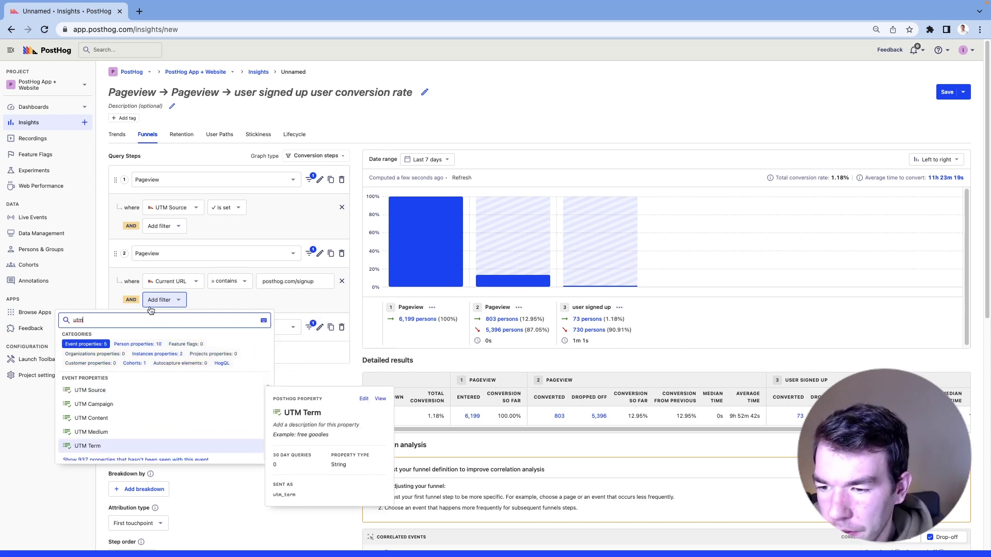
left_click(119, 394)
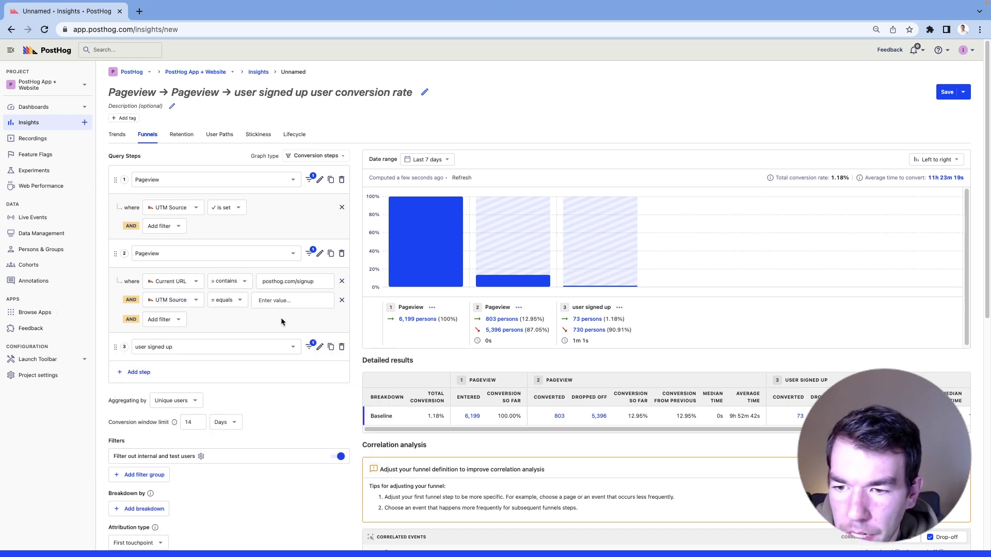
left_click(241, 300)
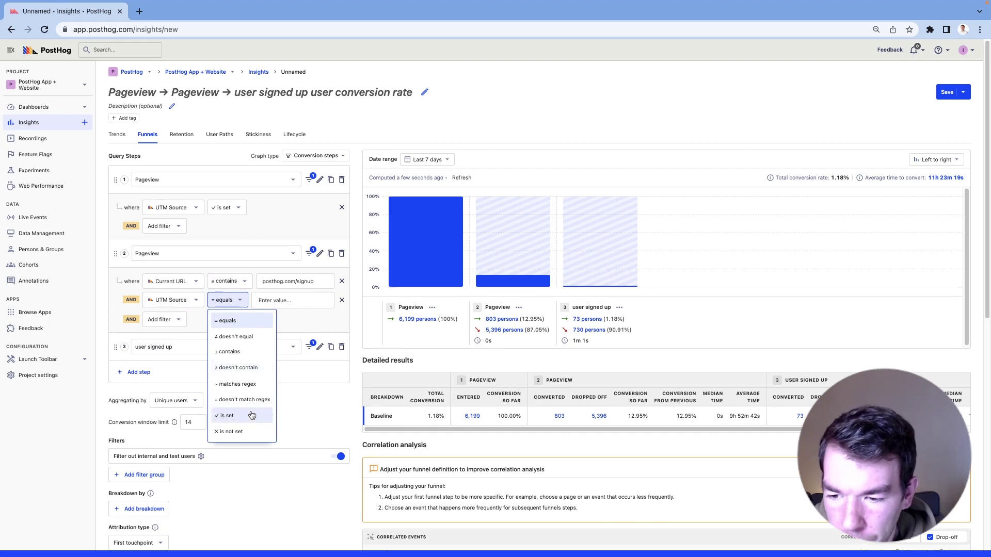
key("Return")
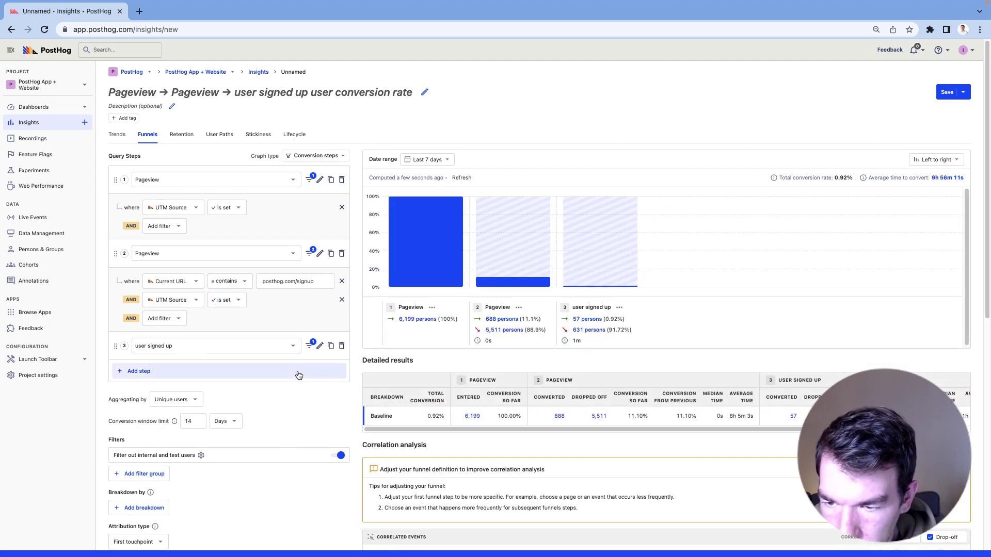
left_click(310, 347)
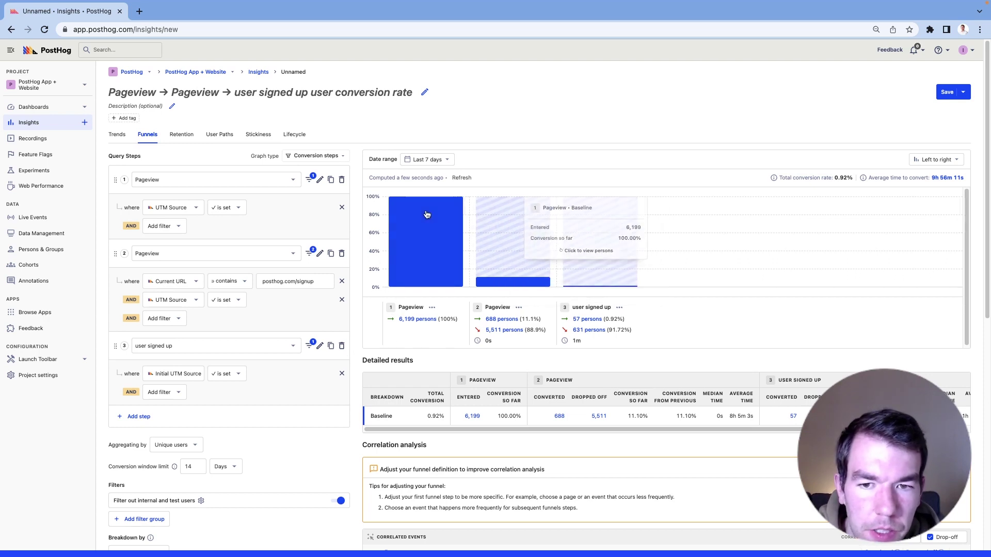
mouse_move(416, 234)
mouse_move(506, 279)
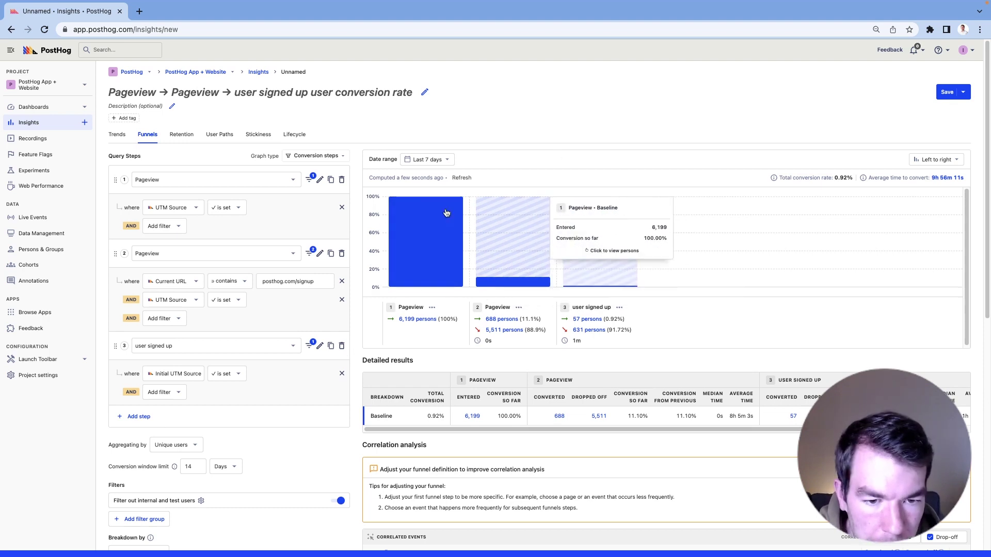
mouse_move(616, 212)
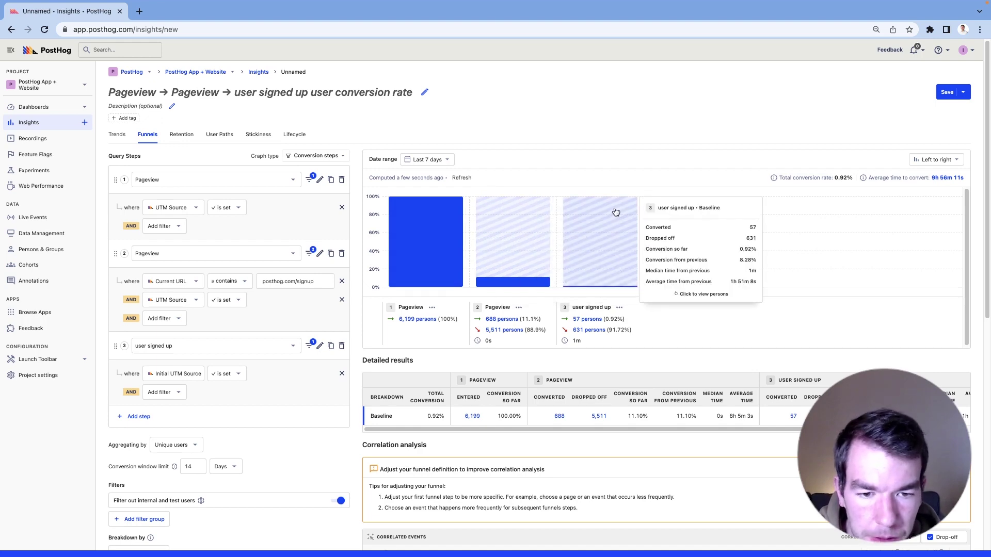
- Add a UTM Source breakdown, splitting results into google, quora, reddit, twitter and other sources
scroll(271, 392, "down", 4)
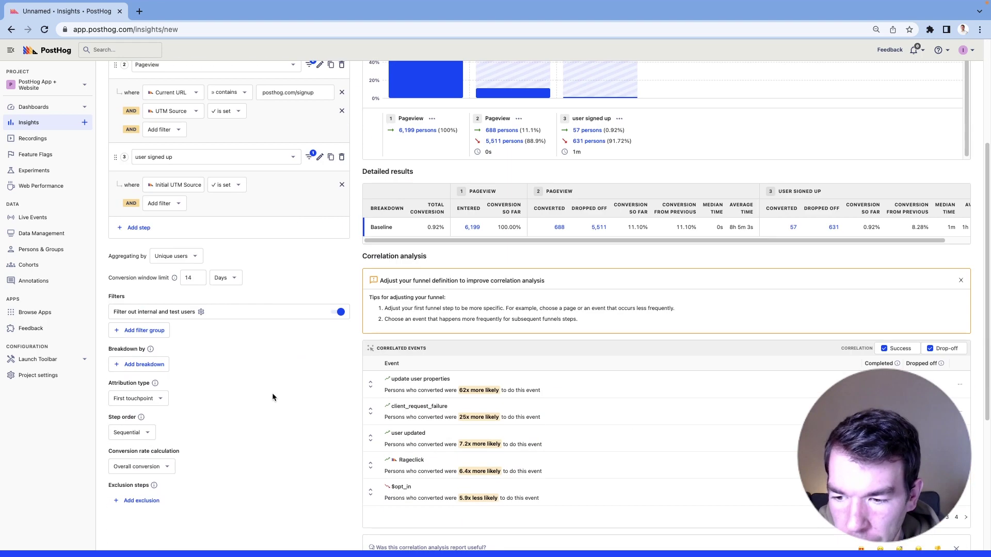
left_click(146, 368)
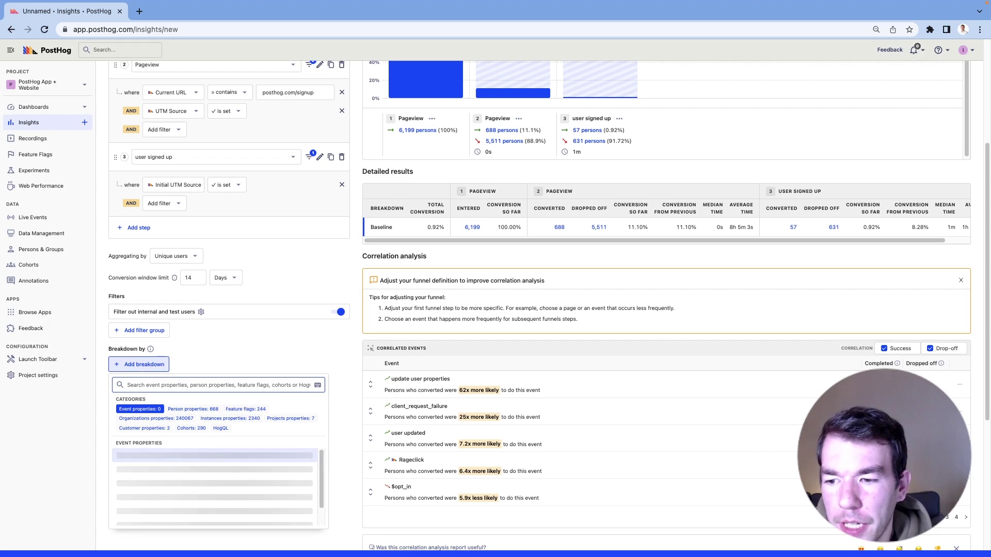
type("utm")
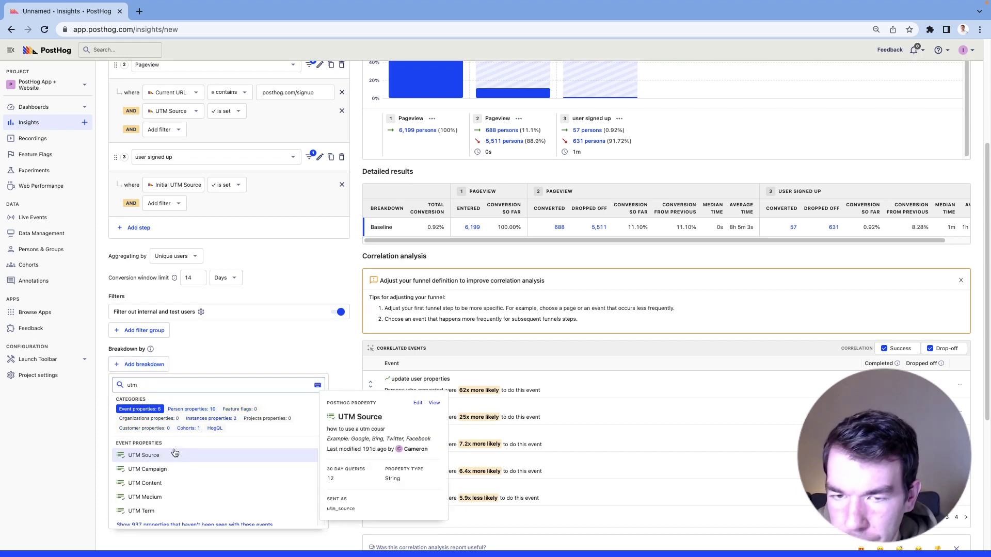
left_click(173, 454)
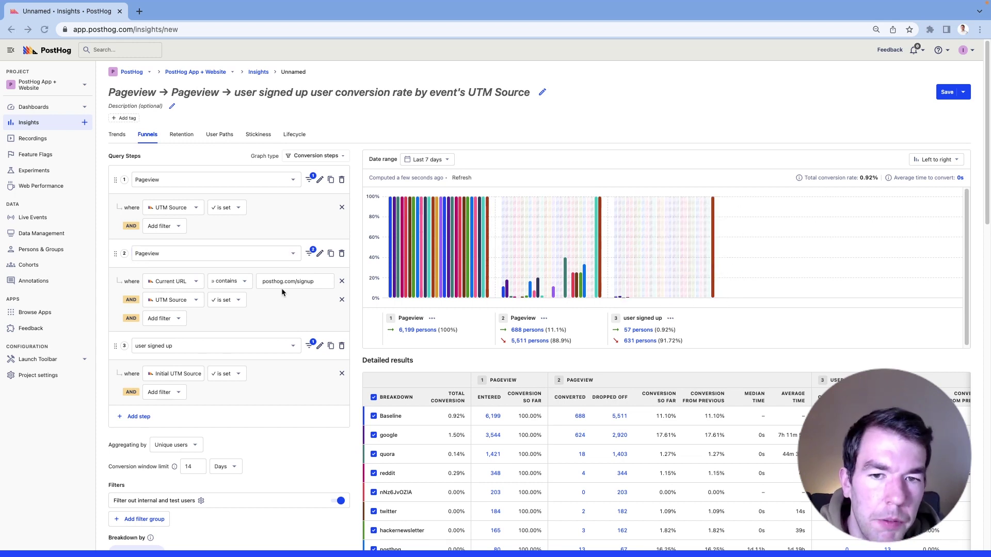
- Switch the funnel graph type to Historical trends to chart daily step 1 to 3 conversion
left_click(309, 157)
left_click(310, 216)
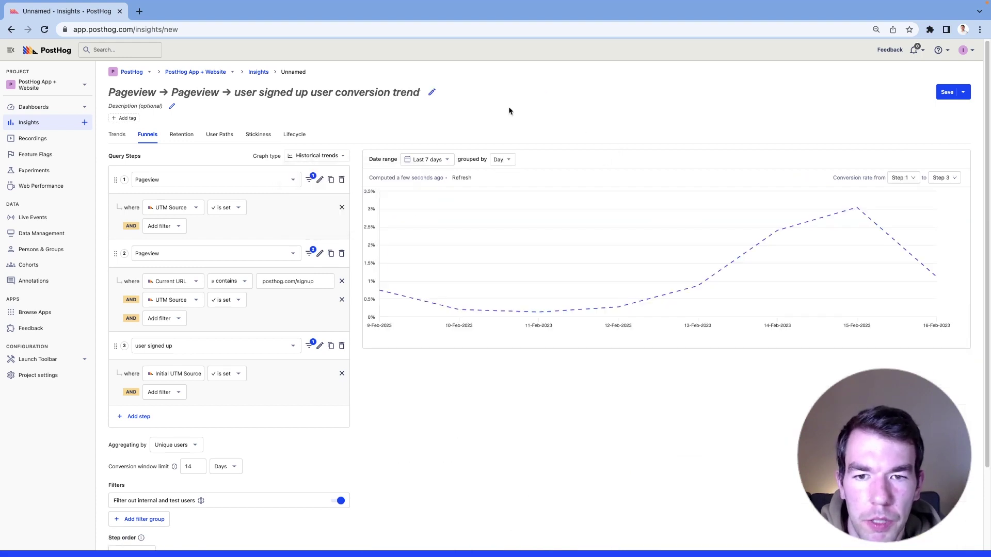